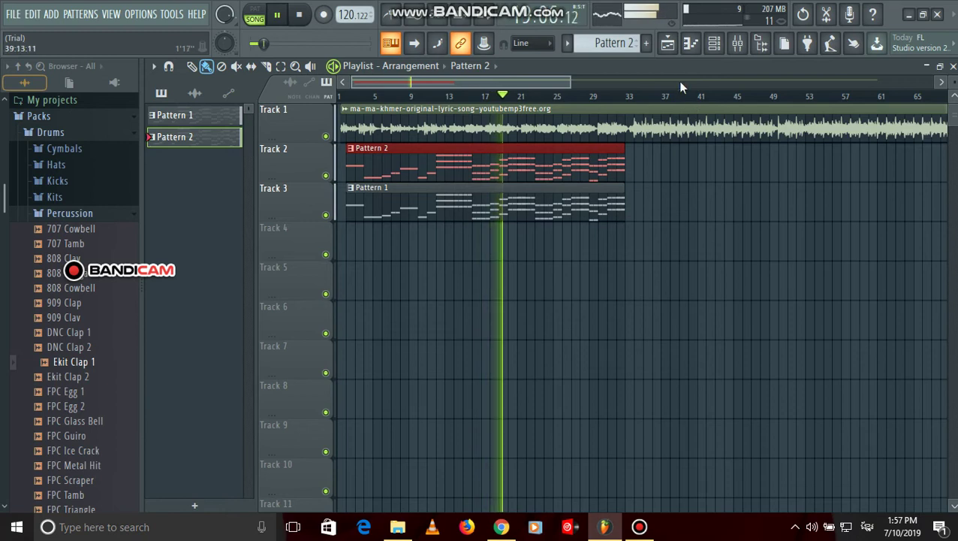
# Play the song through the end of the two pattern clips in the playlist and stop playback.
pyautogui.moveTo(581, 90); pyautogui.dragTo(466, 137)
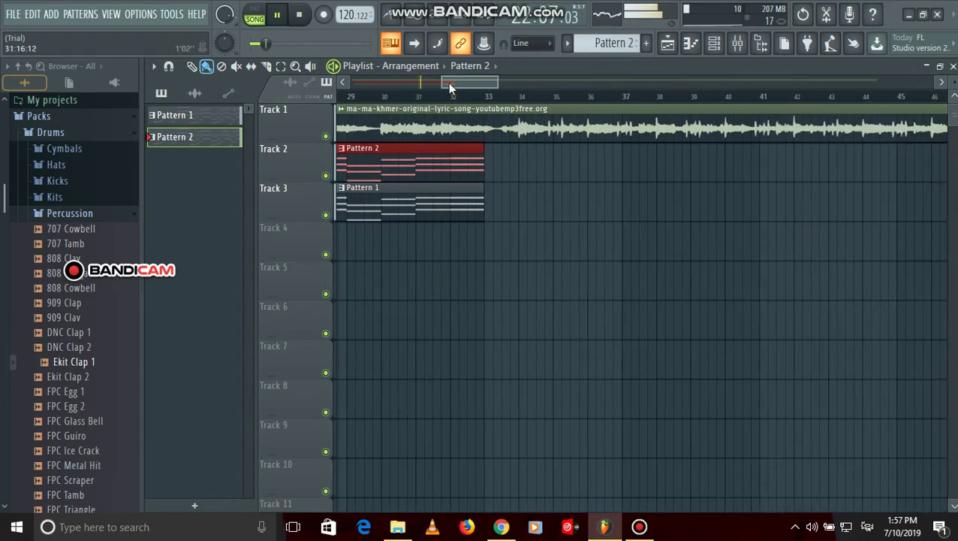
pyautogui.moveTo(446, 82); pyautogui.dragTo(420, 83)
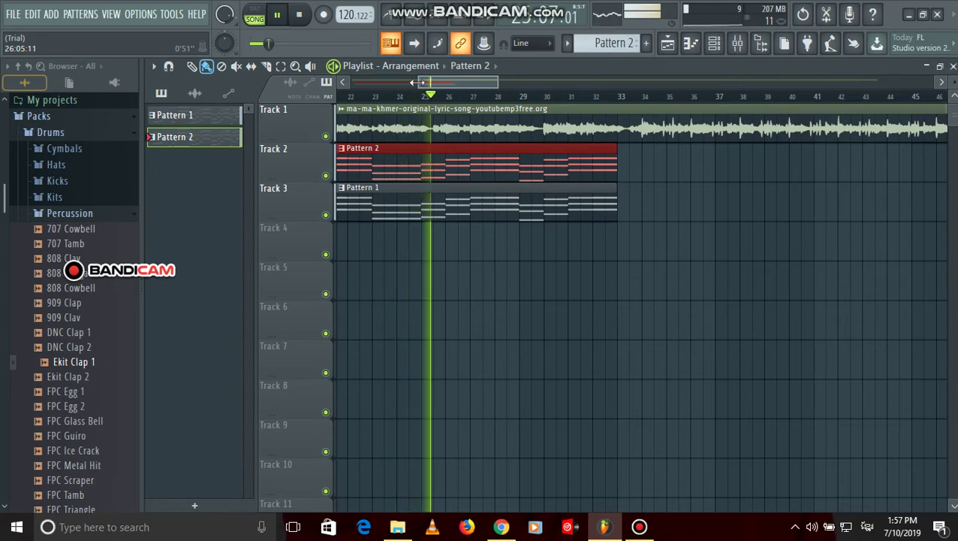
pyautogui.moveTo(419, 82); pyautogui.dragTo(371, 82)
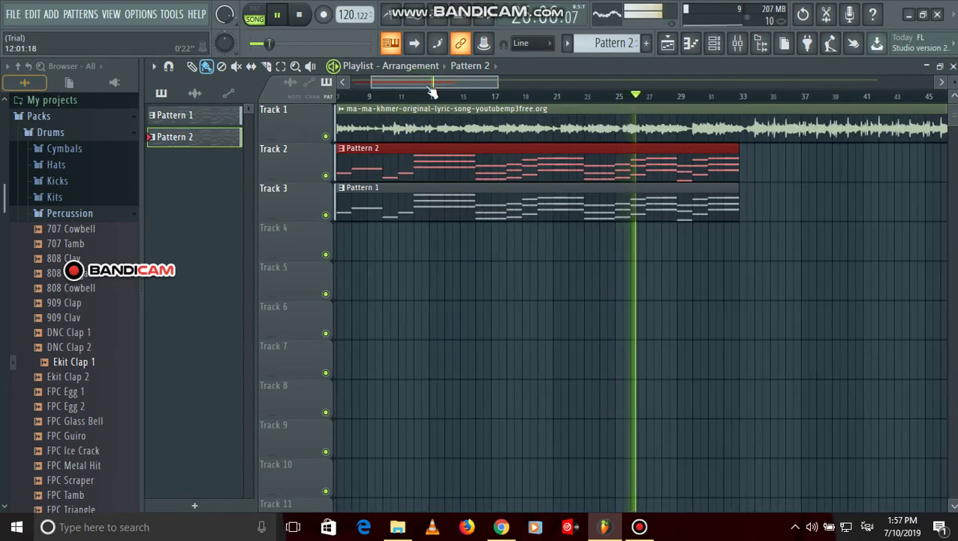
pyautogui.moveTo(367, 83); pyautogui.dragTo(353, 82)
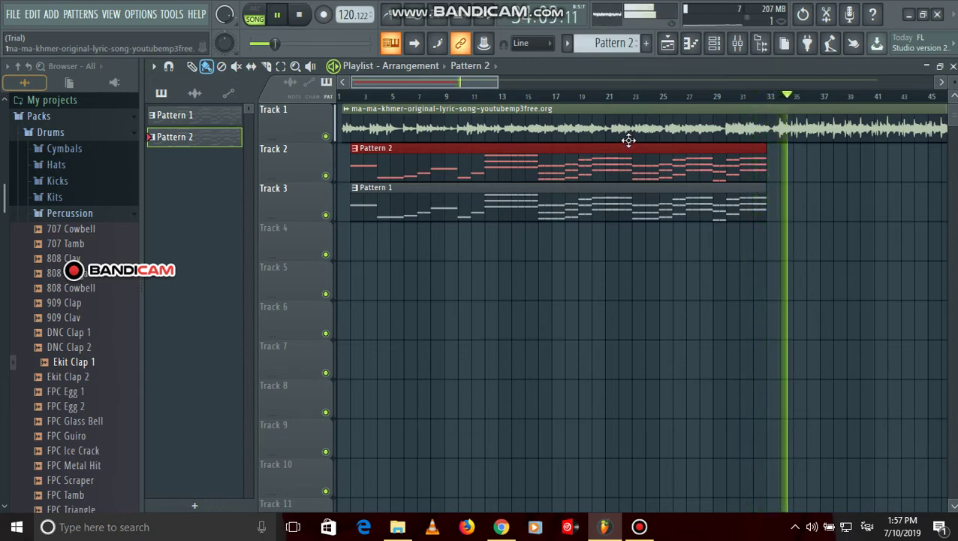
pyautogui.press('space')
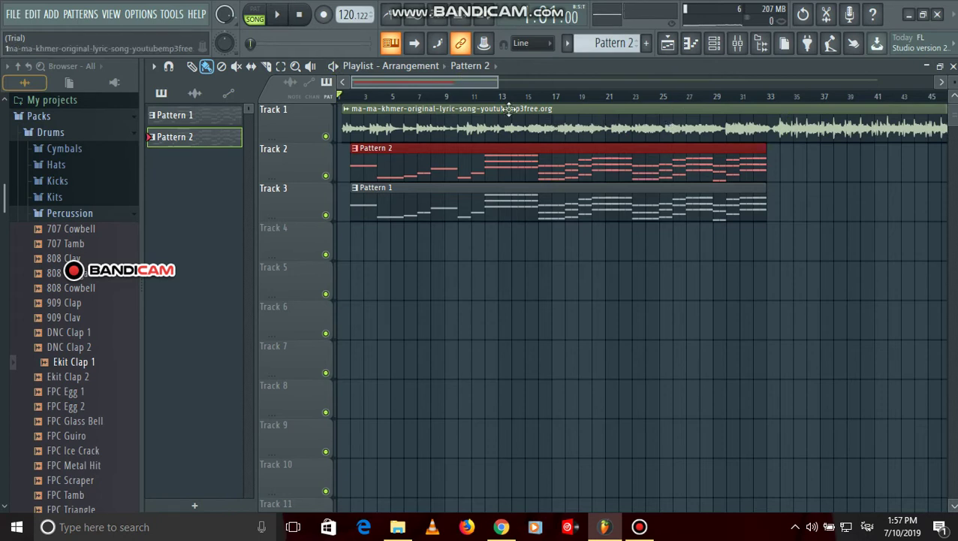
# Audition the FPC and Grv kick samples in the Drums pack's Kicks folder.
pyautogui.moveTo(510, 81); pyautogui.dragTo(473, 158)
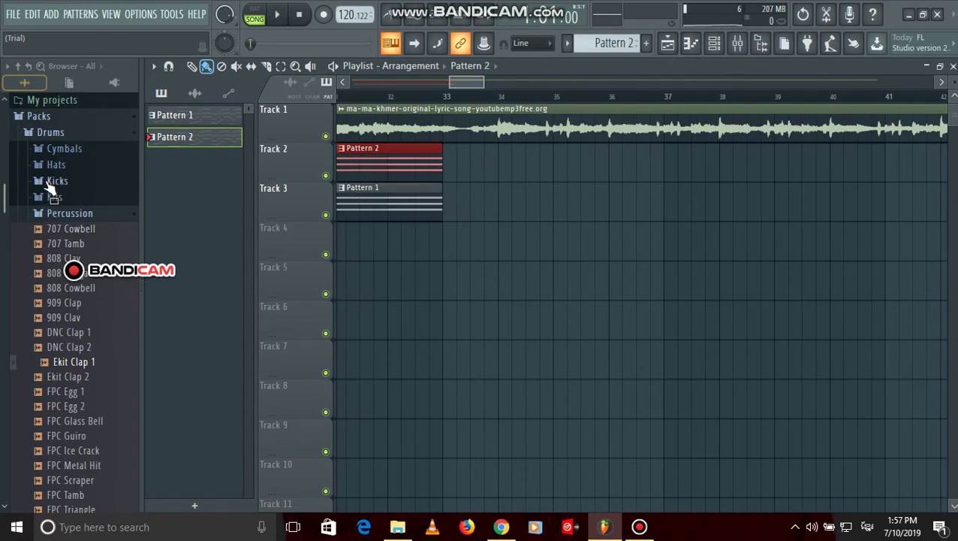
pyautogui.click(48, 166)
pyautogui.click(46, 172)
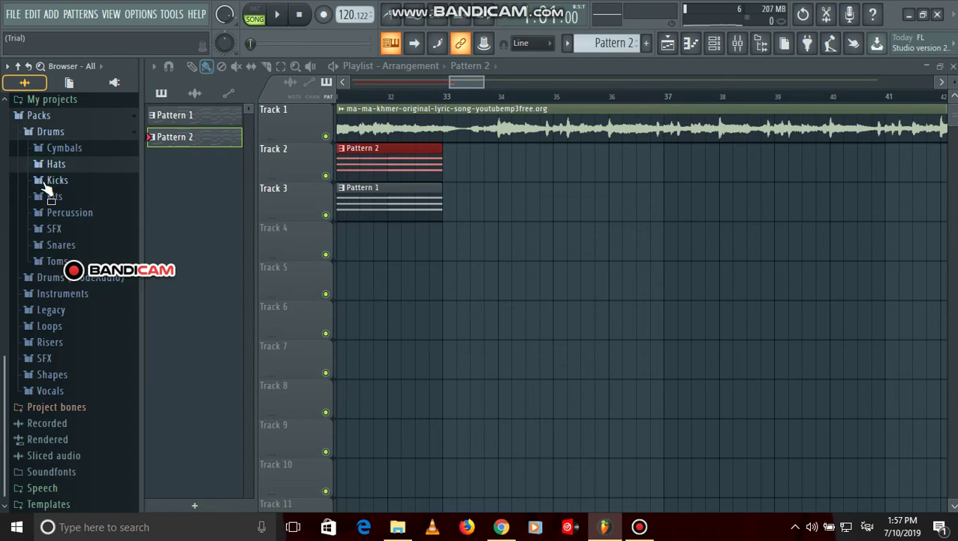
pyautogui.click(47, 182)
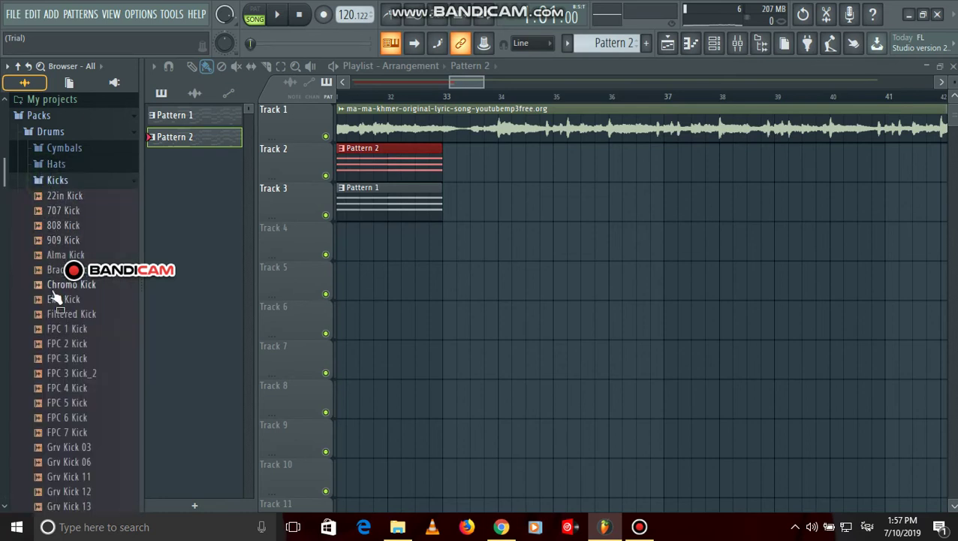
pyautogui.click(53, 329)
pyautogui.click(51, 356)
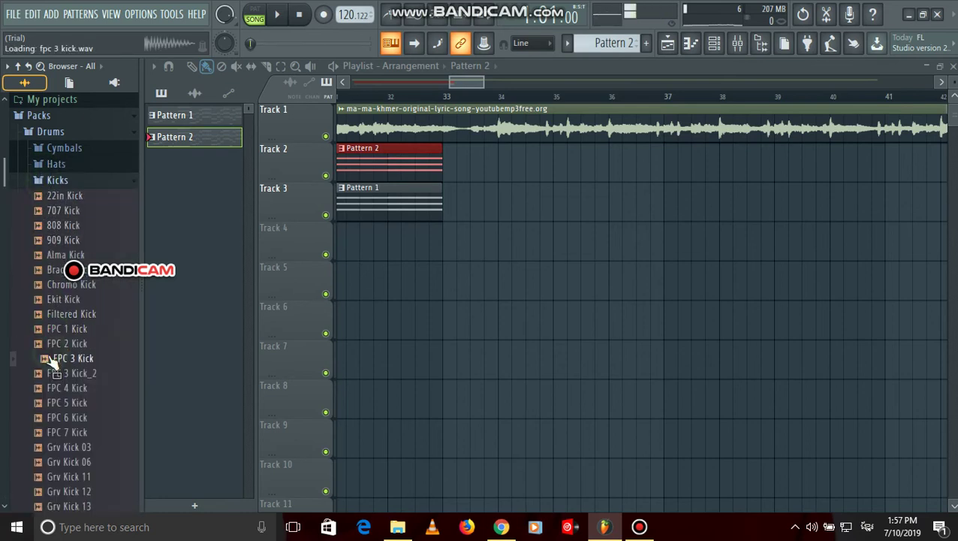
pyautogui.moveTo(49, 359); pyautogui.dragTo(66, 278)
pyautogui.scroll(-4, 66, 278)
pyautogui.click(61, 254)
pyautogui.click(53, 225)
pyautogui.click(53, 210)
pyautogui.click(52, 270)
pyautogui.click(51, 285)
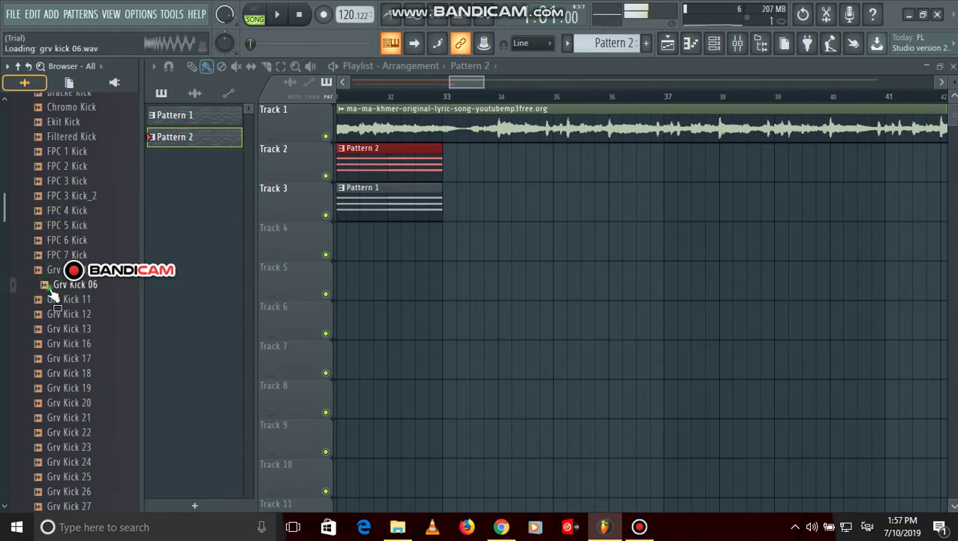
# Audition the FPC 2 Kick sample and place it on Track 2 at the start of bar 34.
pyautogui.click(43, 167)
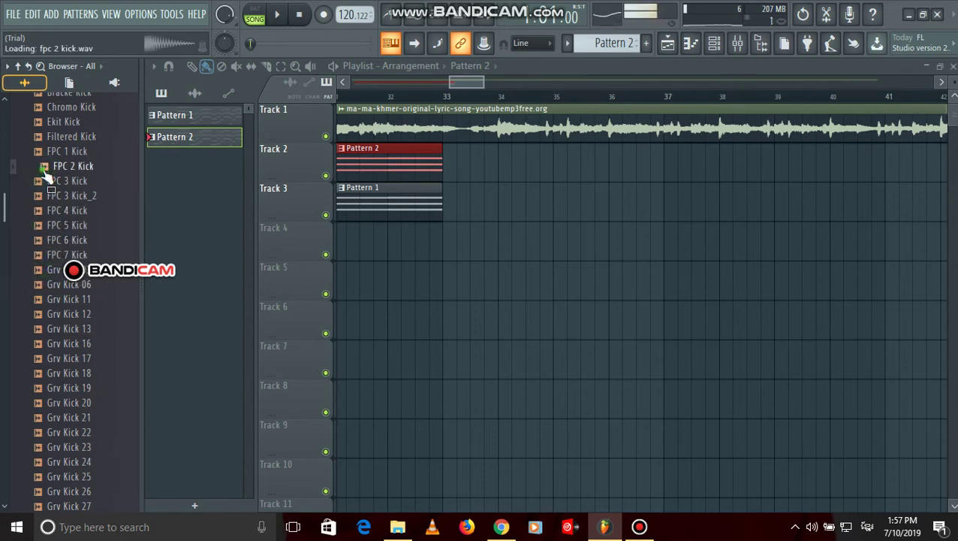
pyautogui.moveTo(71, 190); pyautogui.dragTo(507, 173)
pyautogui.click(489, 81)
pyautogui.moveTo(484, 84); pyautogui.dragTo(463, 85)
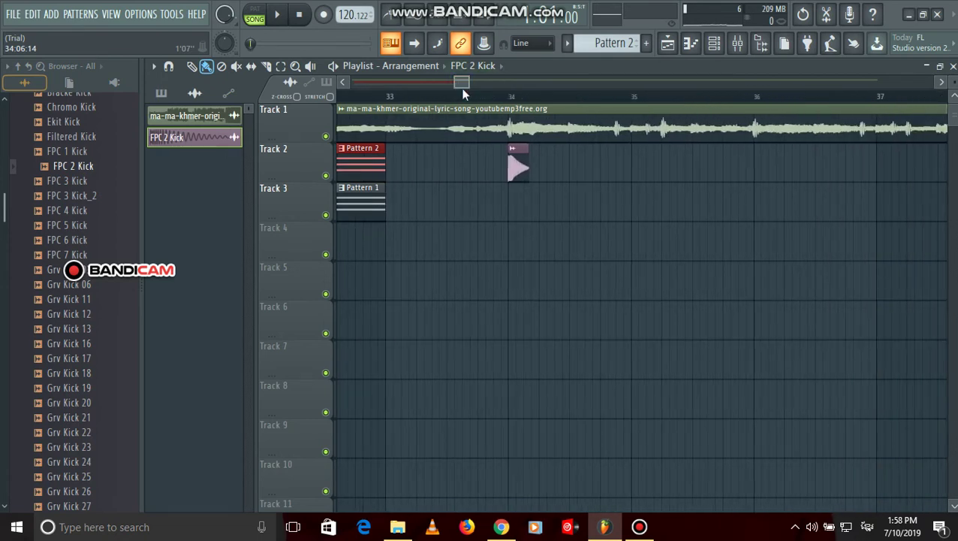
# Play the song around bar 34 to check the kick's timing against the original track.
pyautogui.press('space')
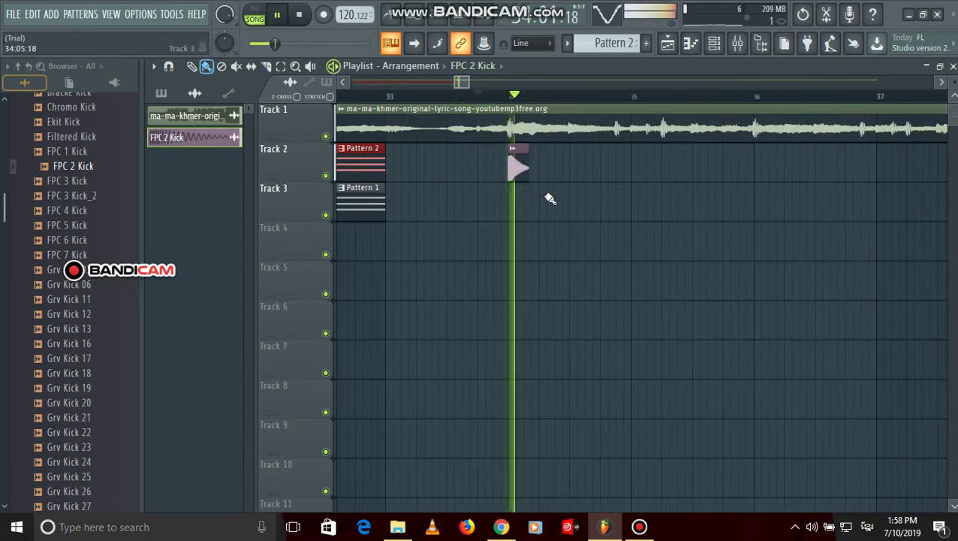
pyautogui.press('space')
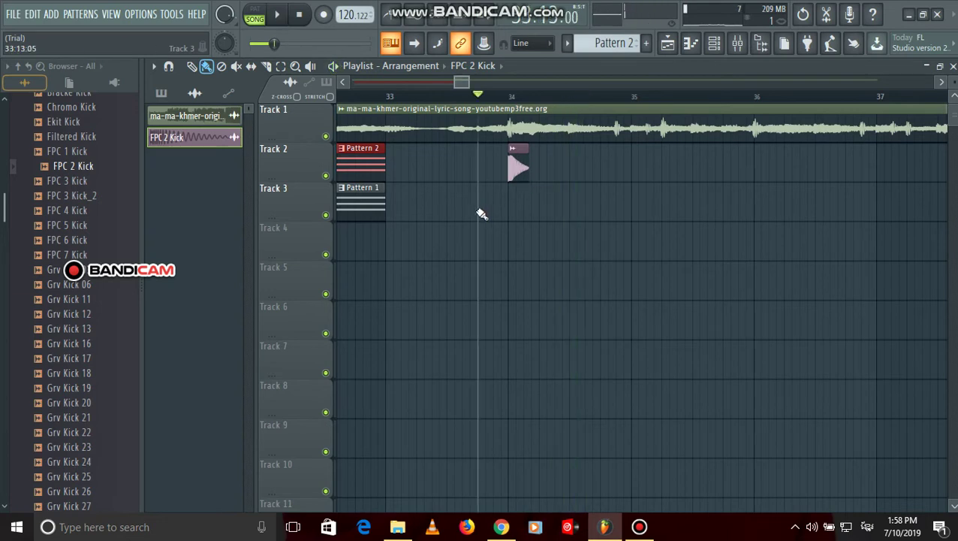
pyautogui.click(553, 96)
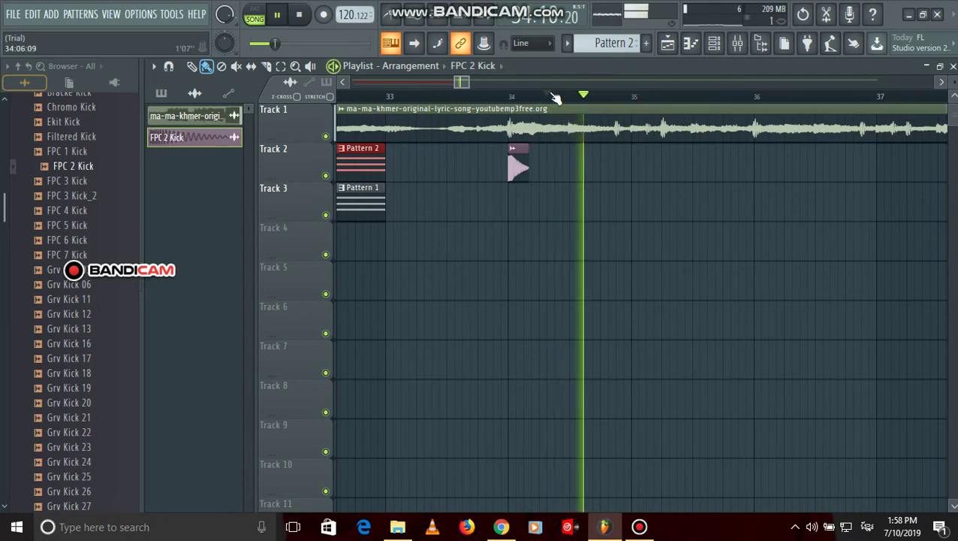
pyautogui.click(554, 96)
pyautogui.press('space')
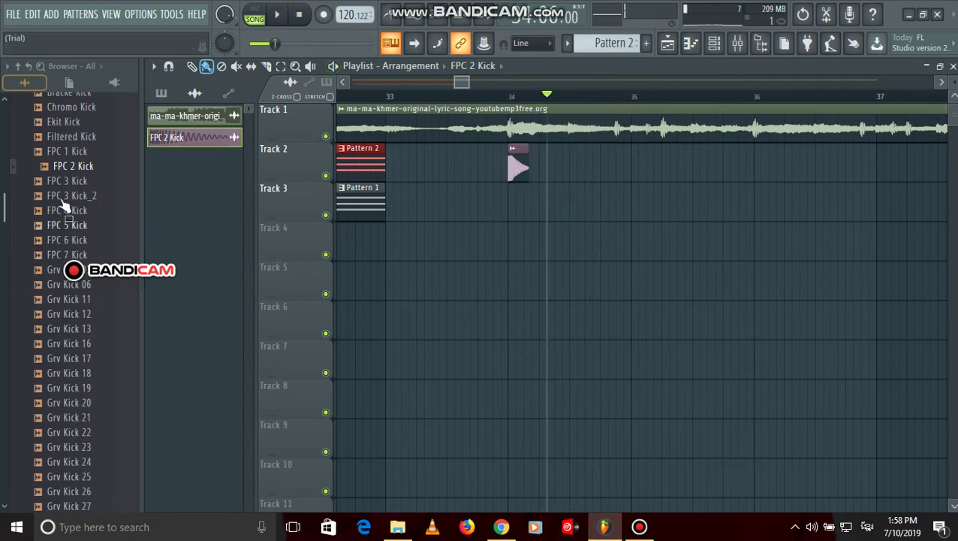
# Place the DNC Clap 1 sample from the Percussion folder on Track 3 at 34:09.
pyautogui.scroll(5, 65, 208)
pyautogui.click(45, 181)
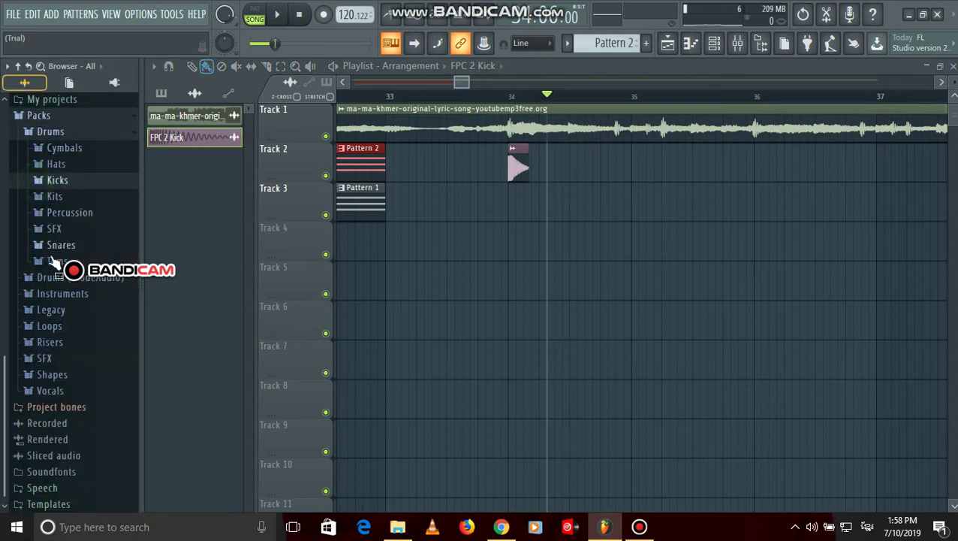
pyautogui.click(54, 215)
pyautogui.scroll(-2, 53, 218)
pyautogui.click(60, 244)
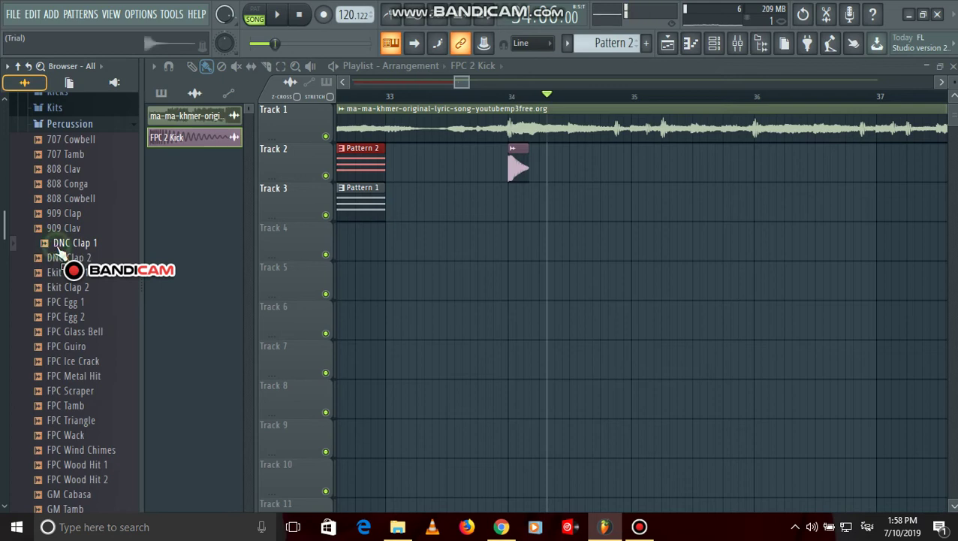
pyautogui.moveTo(88, 243); pyautogui.dragTo(644, 206)
pyautogui.moveTo(467, 83); pyautogui.dragTo(461, 85)
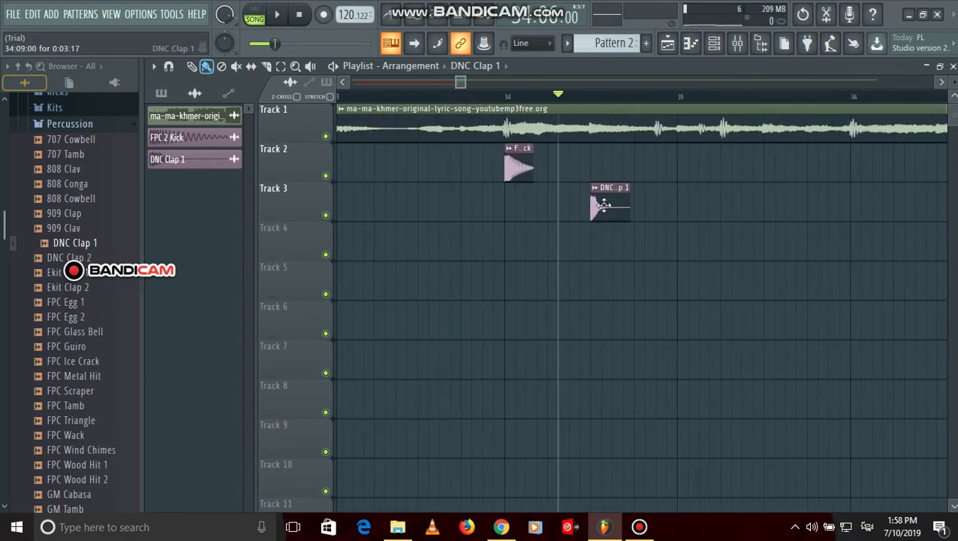
# Route the DNC Clap 1 channel to mixer track 5, which carries the original song.
pyautogui.doubleClick(604, 204)
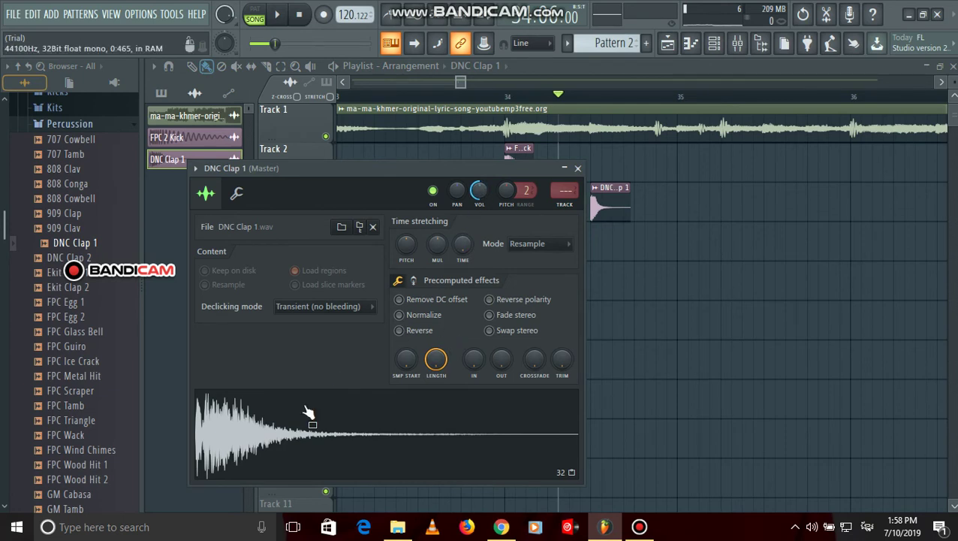
pyautogui.click(195, 169)
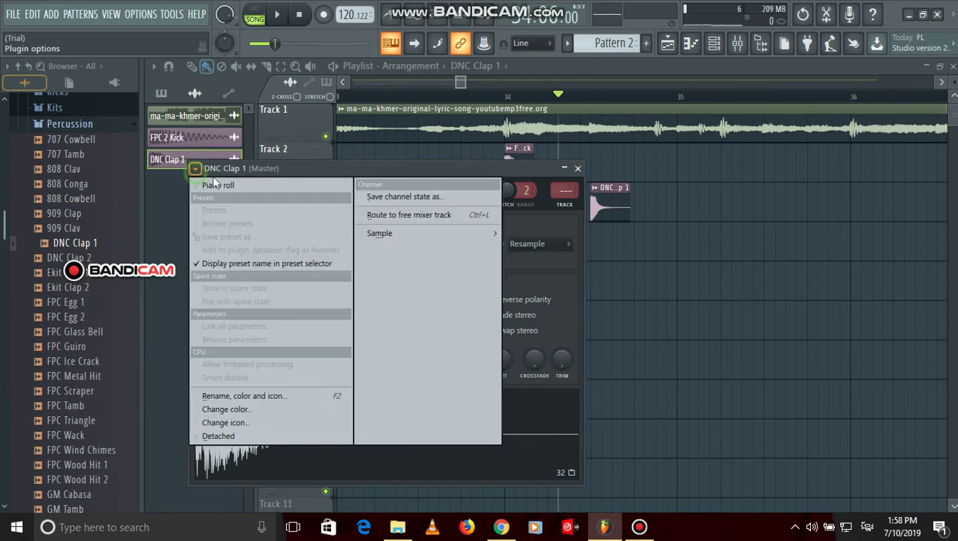
pyautogui.click(385, 213)
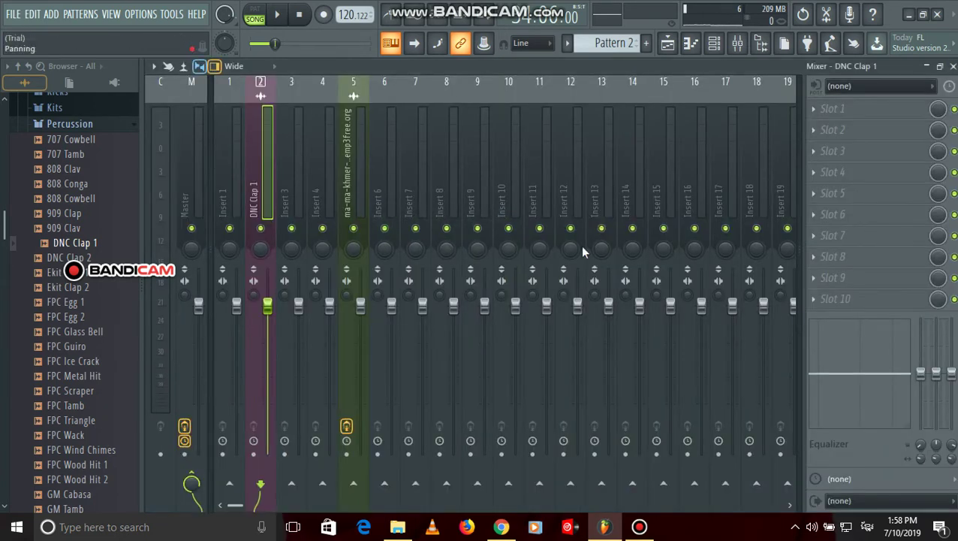
pyautogui.rightClick(356, 190)
pyautogui.moveTo(412, 191)
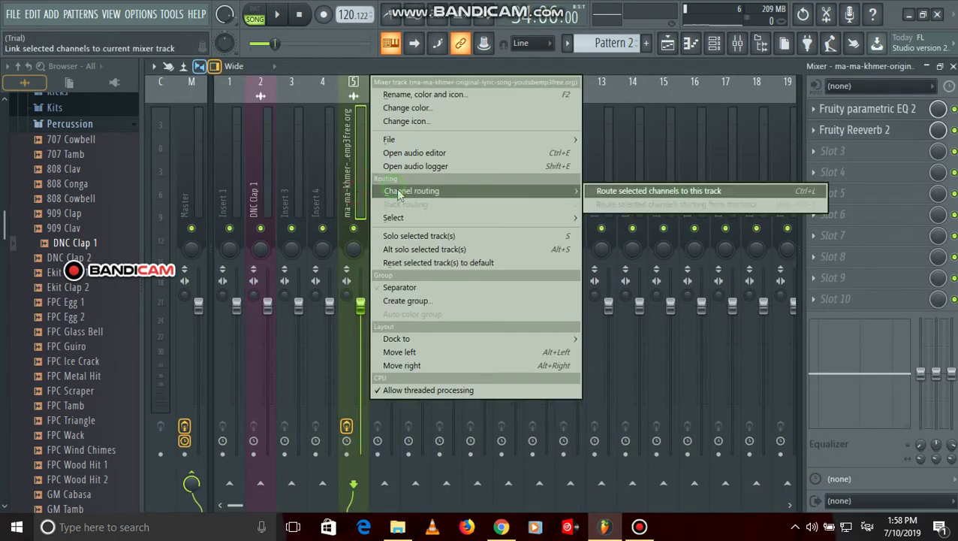
pyautogui.click(614, 192)
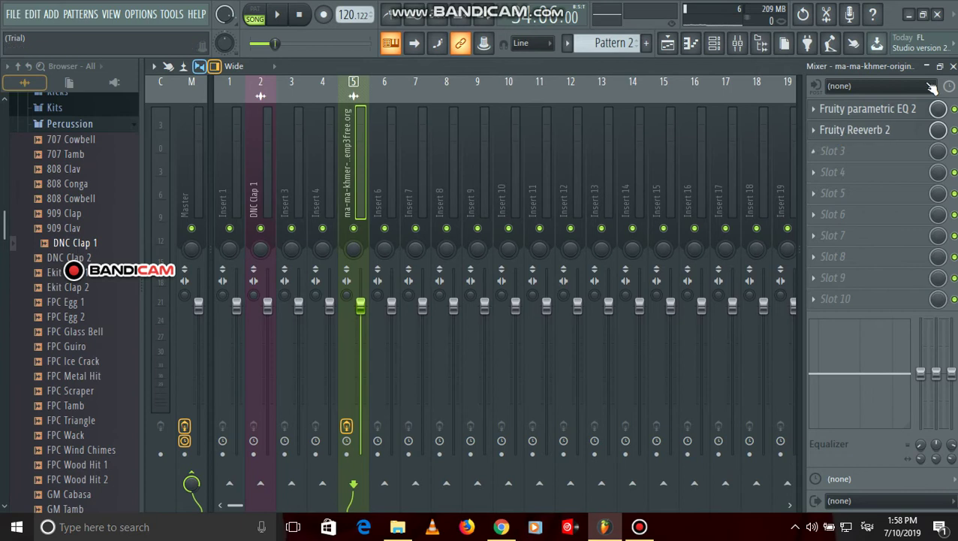
pyautogui.click(952, 67)
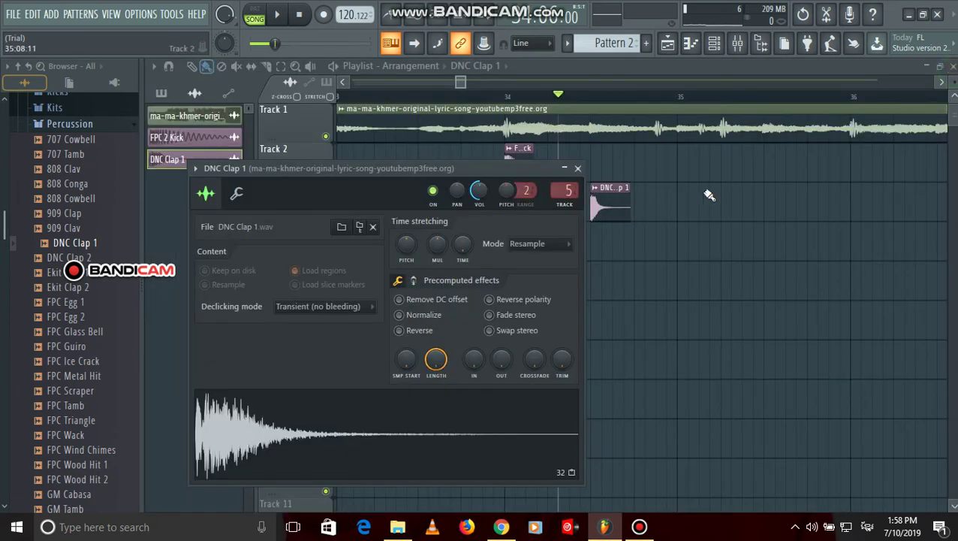
pyautogui.click(577, 169)
# Add FPC 2 Kick clips on Track 2 at 34:15 and on Track 3 at 35:03, checking the timing by playback.
pyautogui.click(476, 99)
pyautogui.press('space')
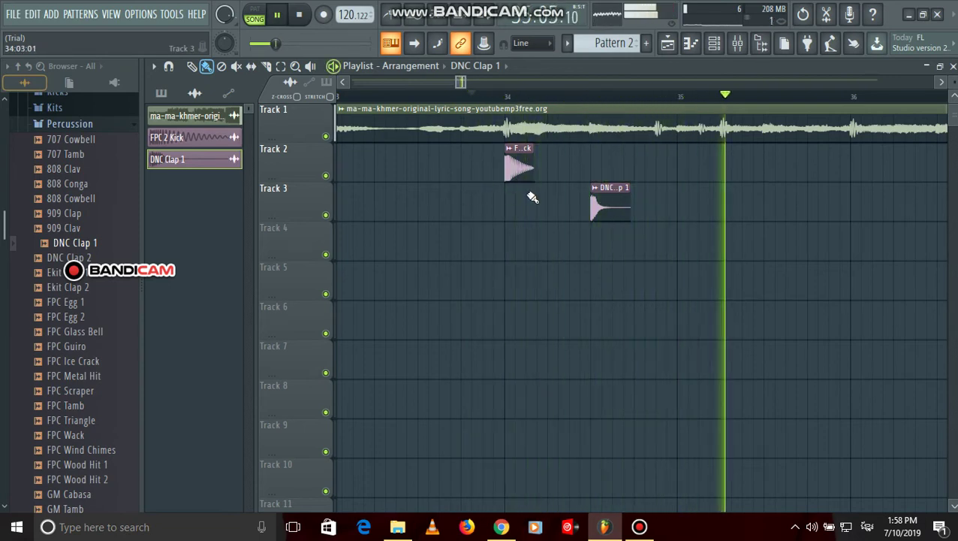
pyautogui.press('space')
pyautogui.click(515, 165)
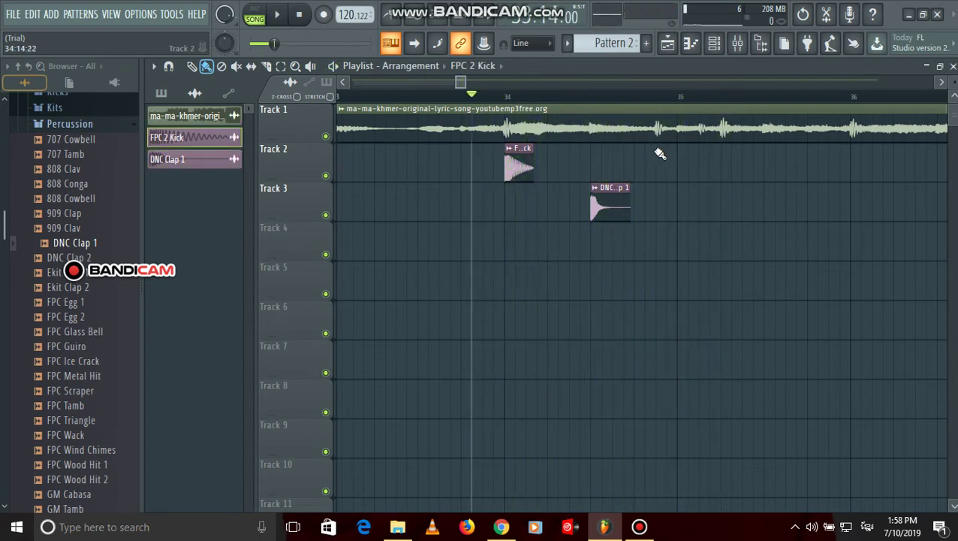
pyautogui.click(699, 206)
pyautogui.press('space')
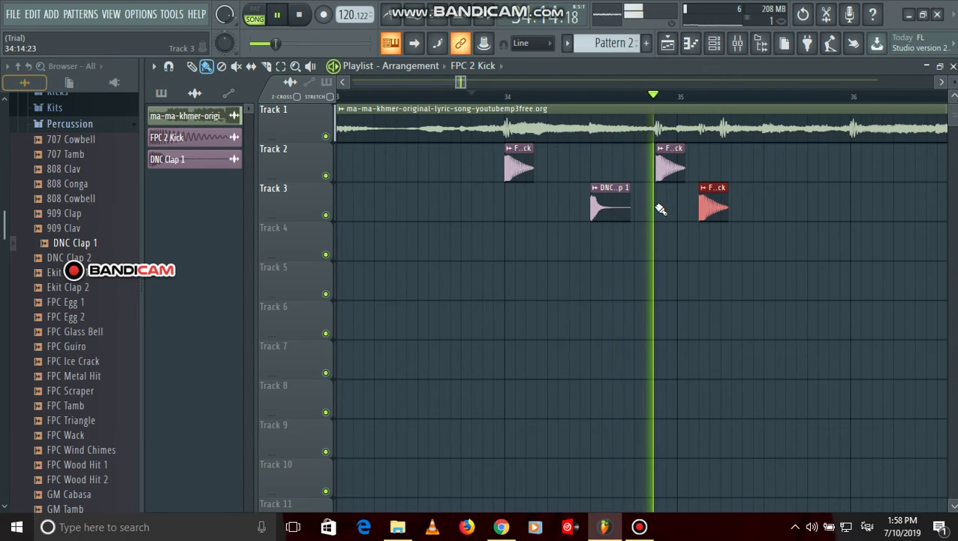
pyautogui.press('space')
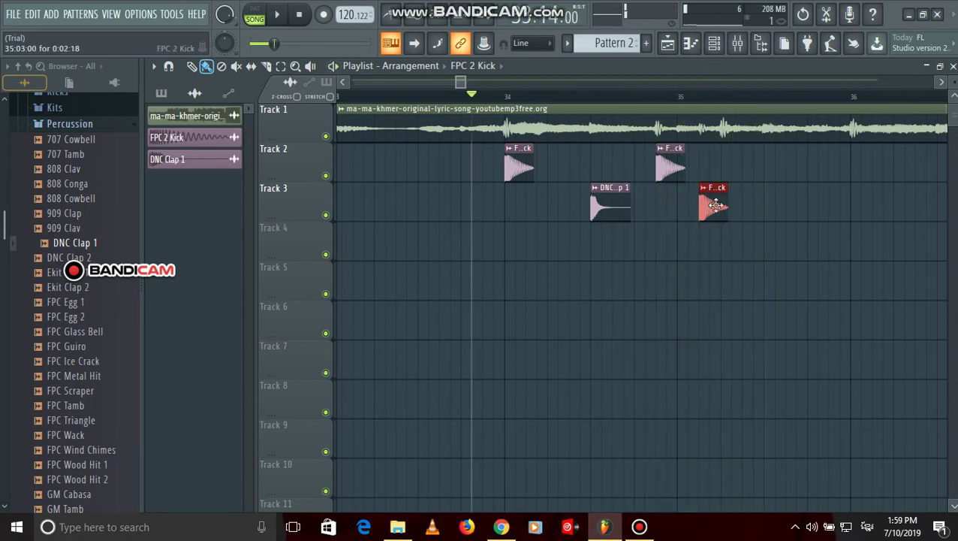
# Add FPC 2 Kick clips on Track 2 at 35:05 and bar 36, and a DNC Clap 1 on Track 3 at 35:09.
pyautogui.click(727, 160)
pyautogui.press('space')
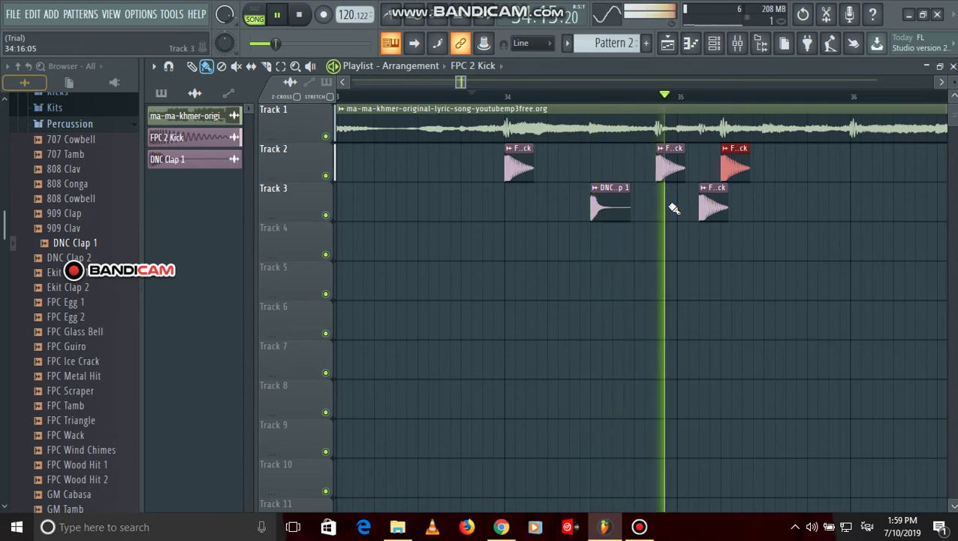
pyautogui.press('space')
pyautogui.click(612, 203)
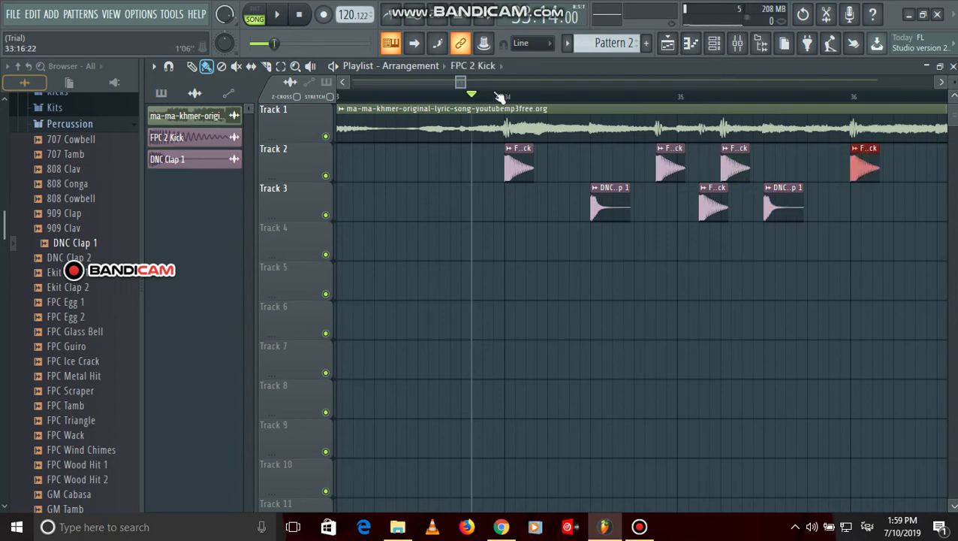
# Play the song into bar 36 and add a DNC Clap 1 clip on Track 3 at 36:09.
pyautogui.moveTo(462, 82); pyautogui.dragTo(468, 91)
pyautogui.press('space')
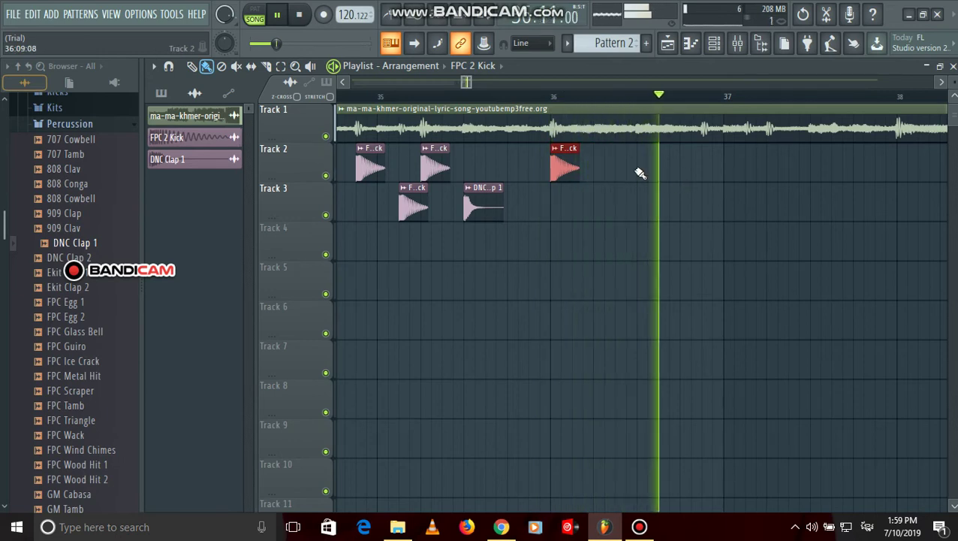
pyautogui.press('space')
pyautogui.click(481, 205)
pyautogui.click(643, 201)
# Add FPC 2 Kick clips on Track 2 at 36:15 and 37:05, and on Track 3 at 37:03.
pyautogui.click(566, 170)
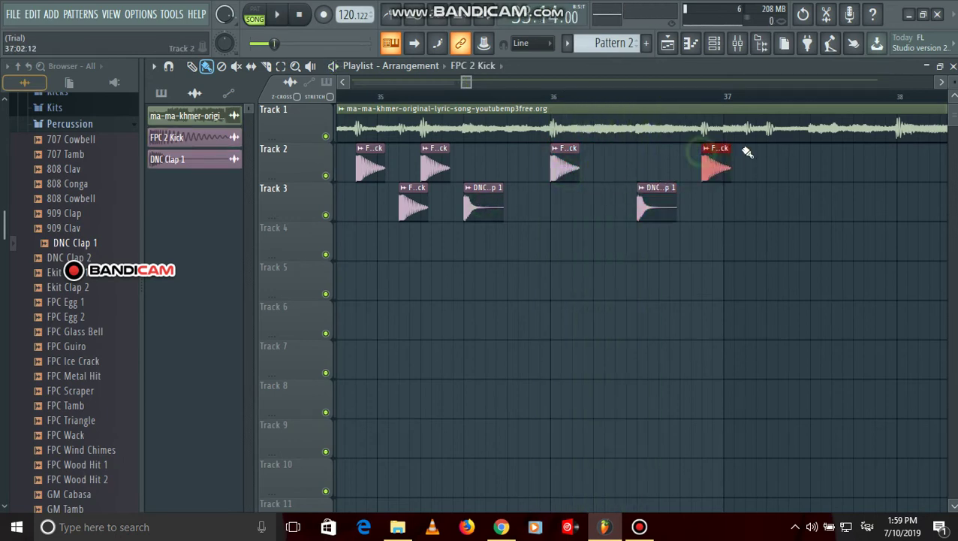
pyautogui.click(751, 200)
pyautogui.click(770, 169)
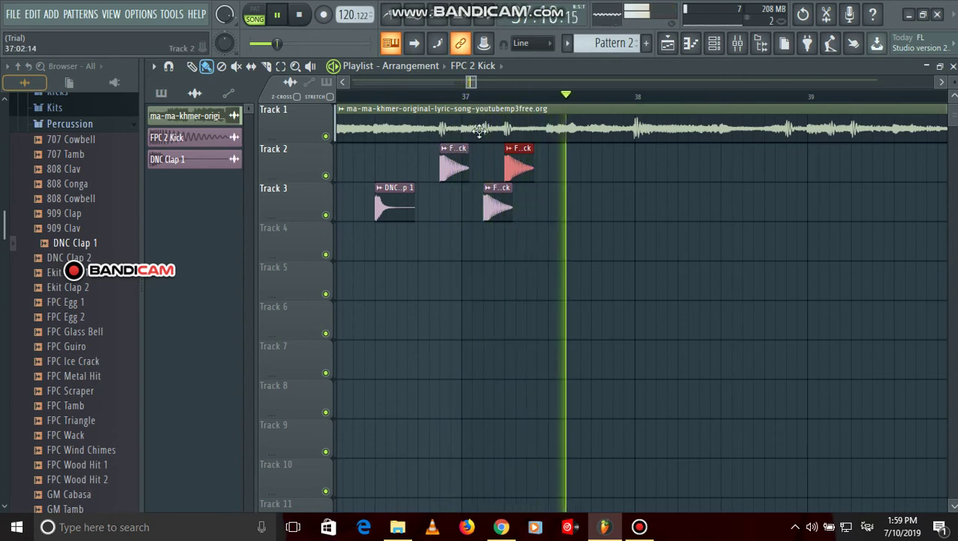
# Add a DNC Clap 1 clip on Track 3 at 37:09 and an FPC 2 Kick clip on Track 2 at bar 38.
pyautogui.press('space')
pyautogui.click(404, 197)
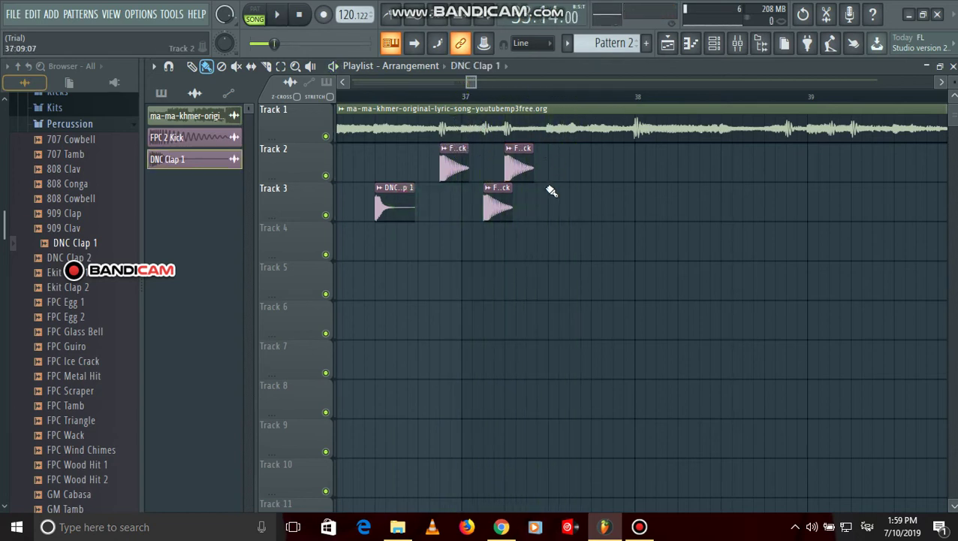
pyautogui.click(549, 195)
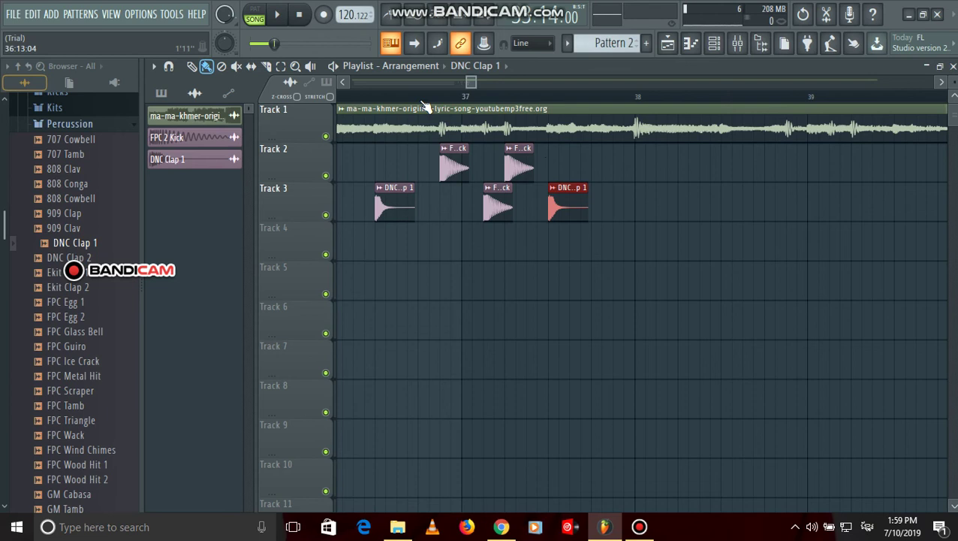
pyautogui.press('space')
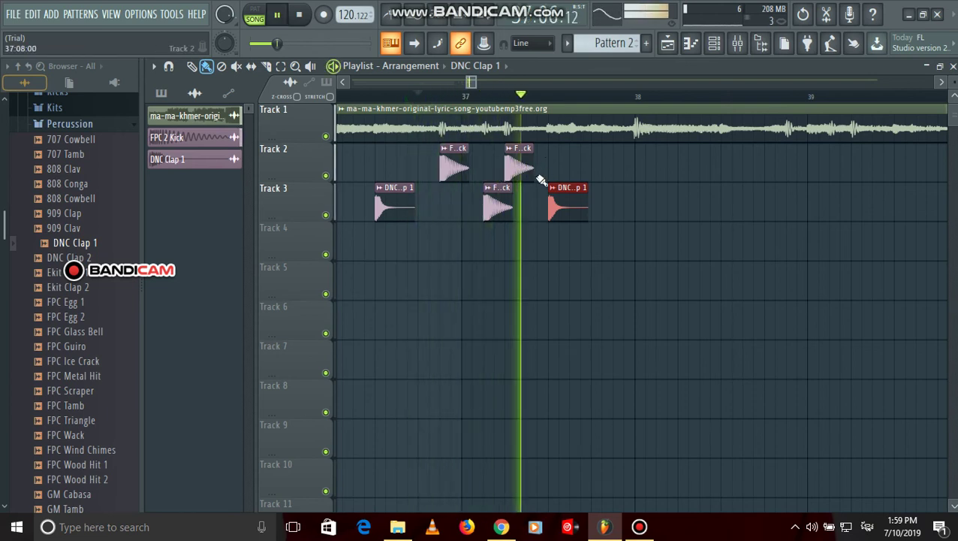
pyautogui.click(514, 165)
pyautogui.press('space')
pyautogui.click(635, 163)
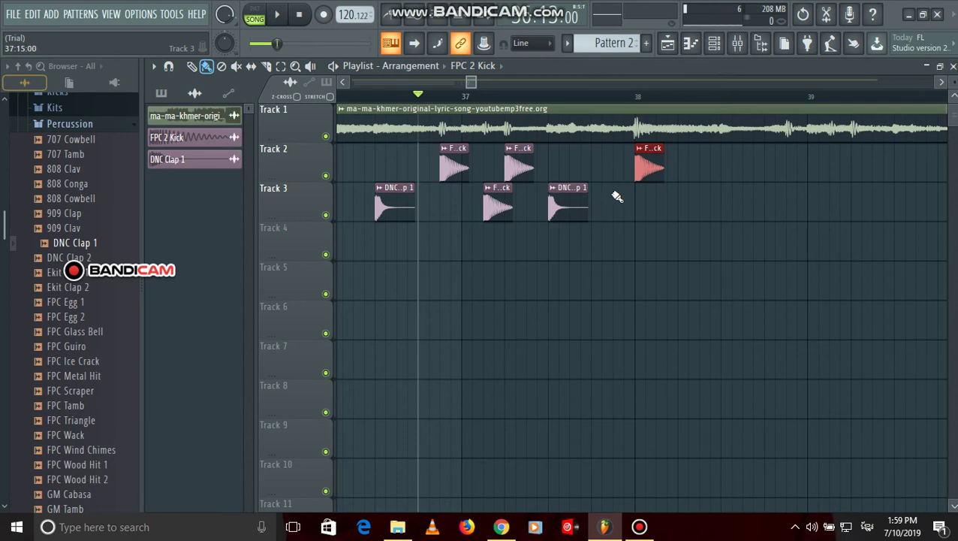
# Play the song into bar 37 and add a DNC Clap 1 clip on Track 3 at 38:09.
pyautogui.press('space')
pyautogui.click(573, 208)
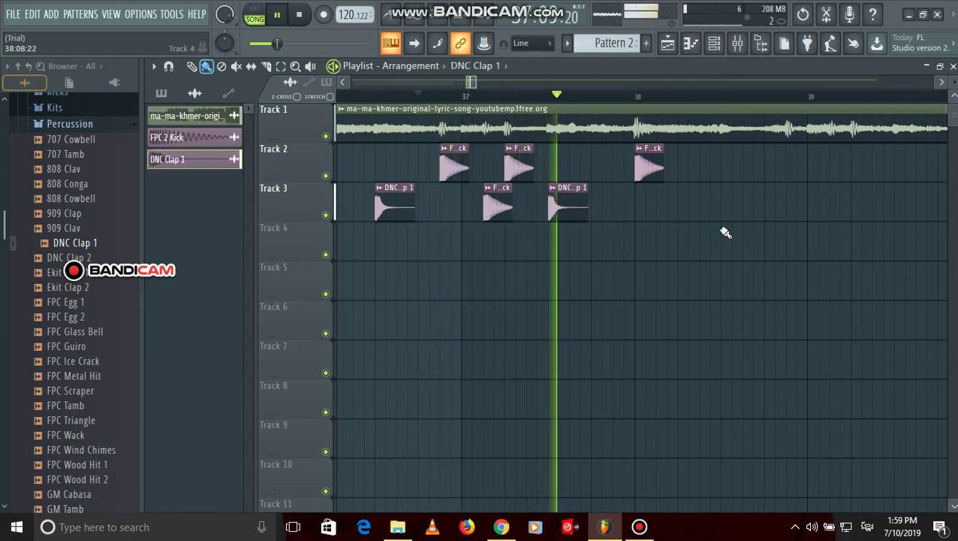
pyautogui.press('space')
pyautogui.click(723, 206)
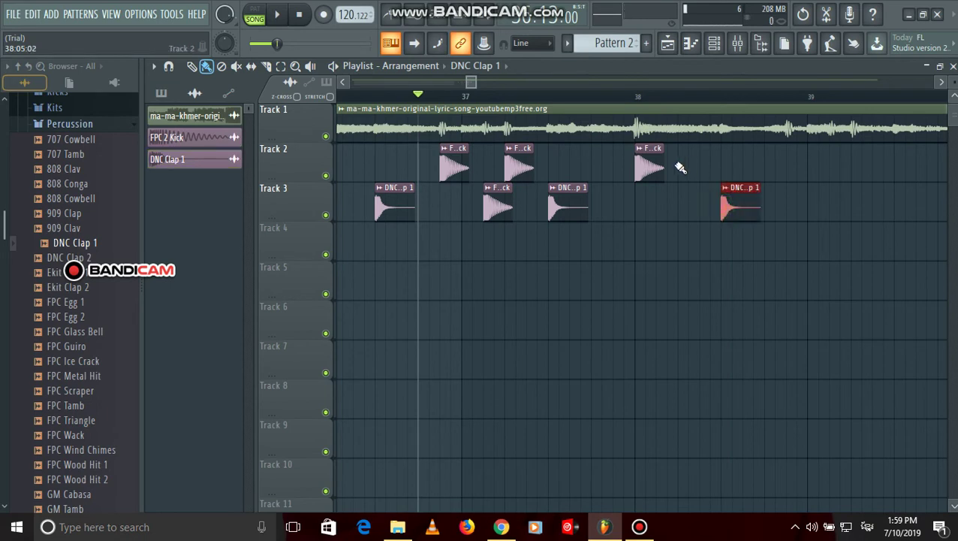
# Add FPC 2 Kick clips on Track 2 at 38:15 and 39:05, and on Track 3 at 39:03.
pyautogui.click(650, 158)
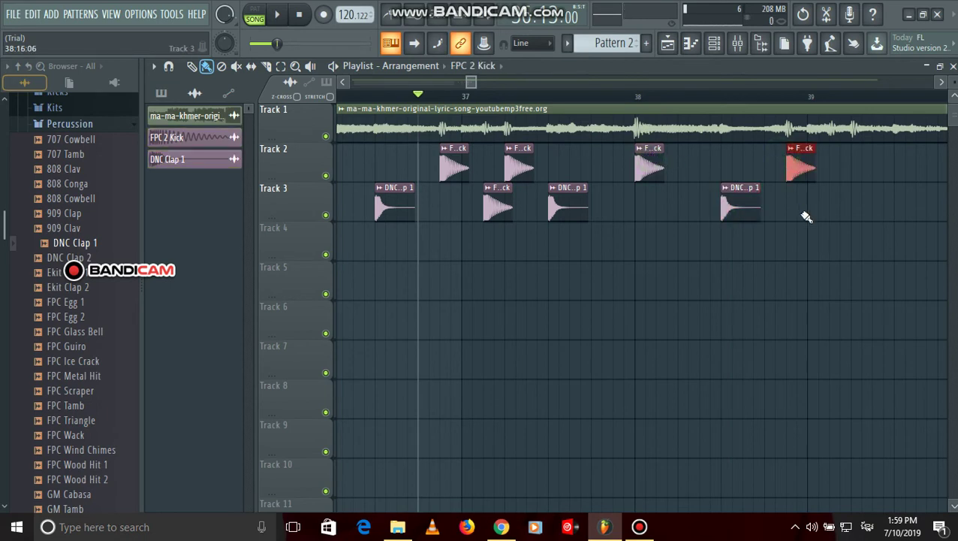
pyautogui.click(830, 206)
pyautogui.click(855, 166)
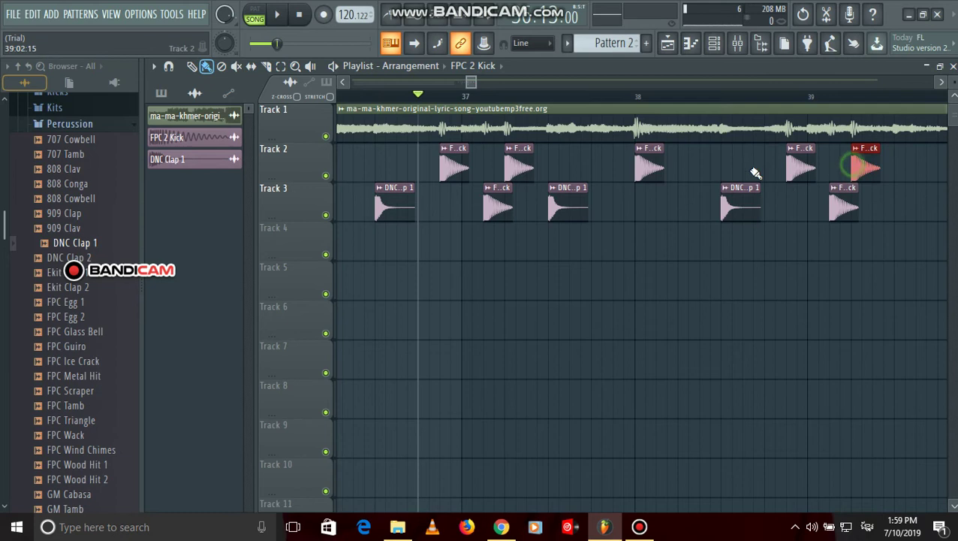
# Add DNC Clap 1 clips on Track 3 at 39:09 and 40:09, and an FPC 2 Kick on Track 2 at bar 40.
pyautogui.moveTo(472, 81); pyautogui.dragTo(478, 94)
pyautogui.press('space')
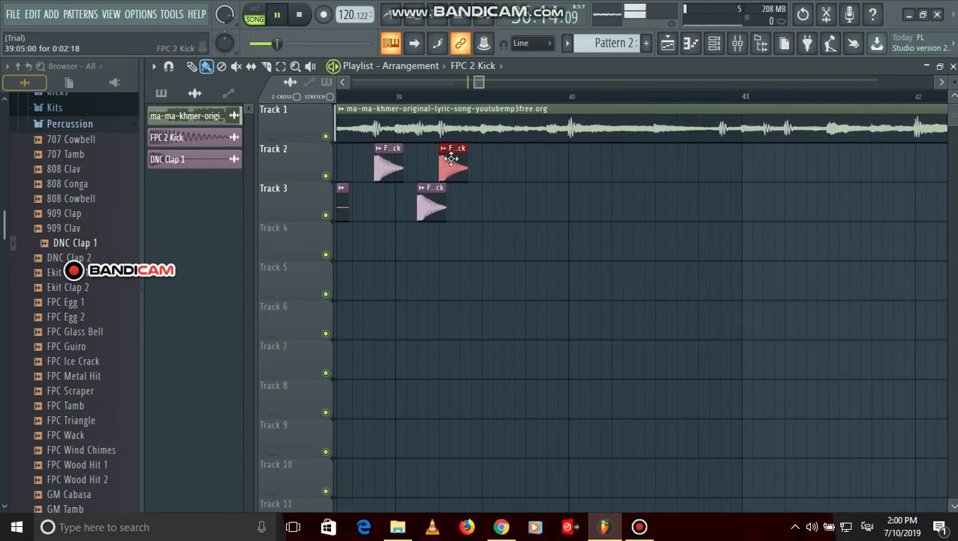
pyautogui.click(225, 162)
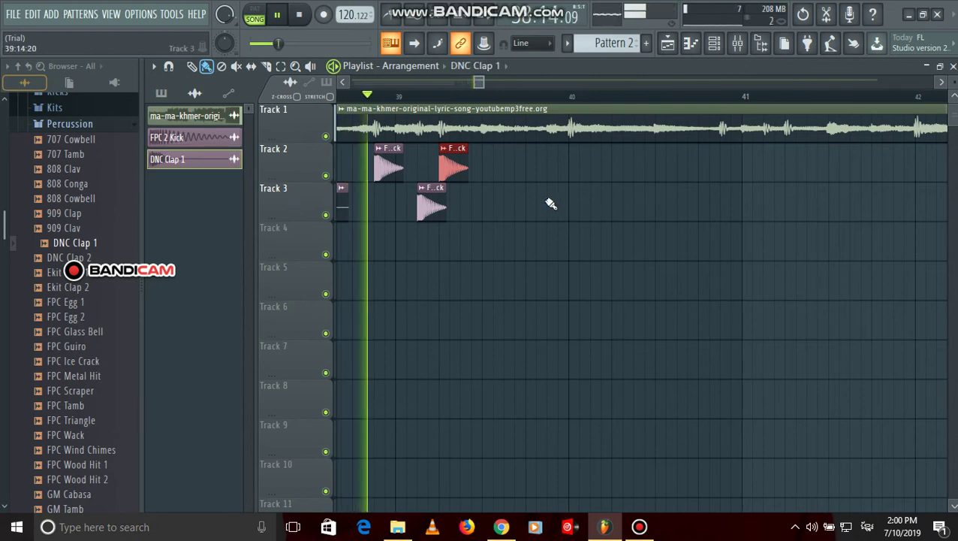
pyautogui.press('space')
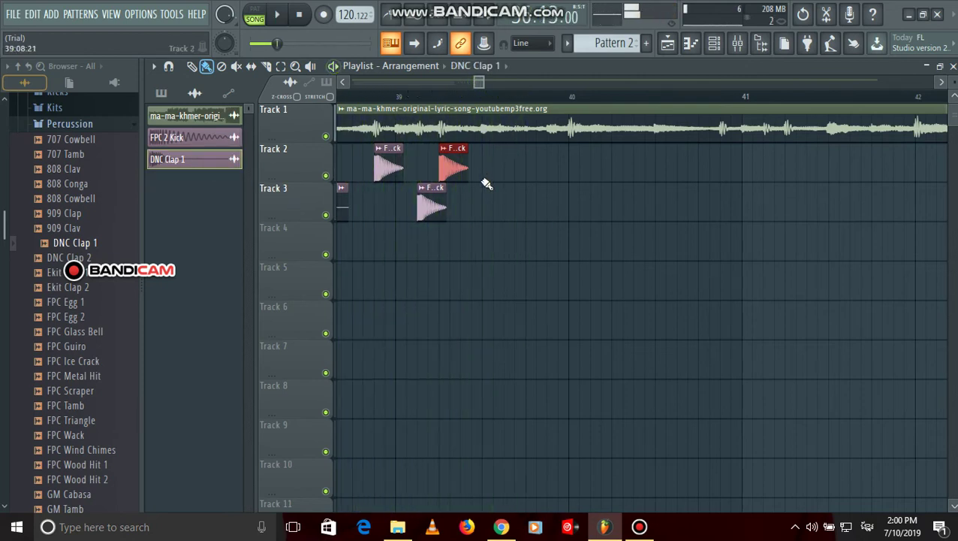
pyautogui.click(485, 206)
pyautogui.click(451, 166)
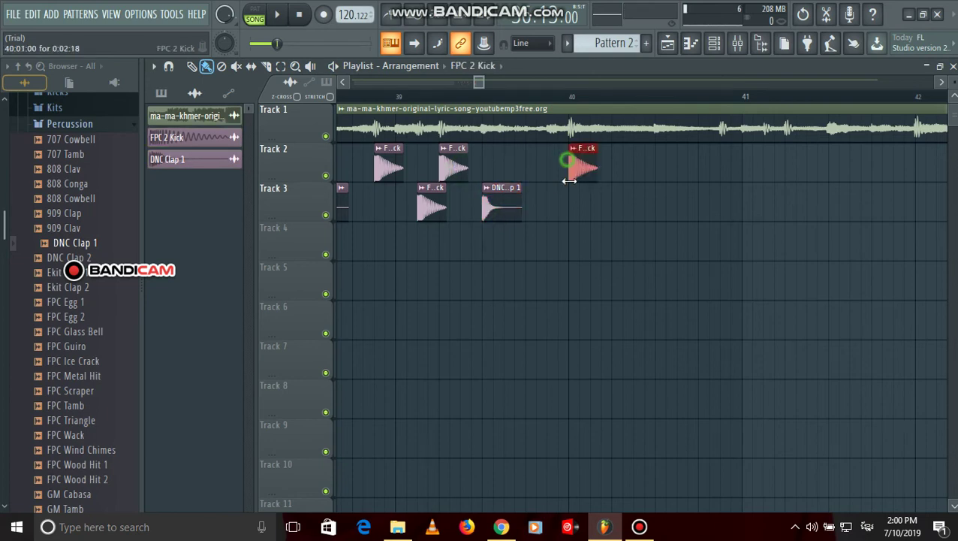
pyautogui.click(507, 206)
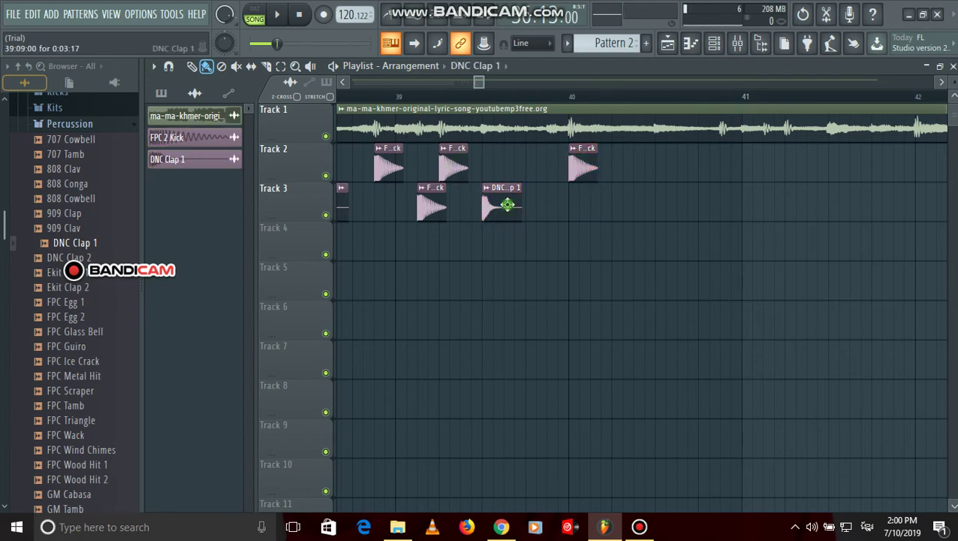
pyautogui.click(661, 205)
# Add FPC 2 Kick clips on Track 2 at 40:15 and 41:05, and on Track 3 at 41:03.
pyautogui.click(584, 166)
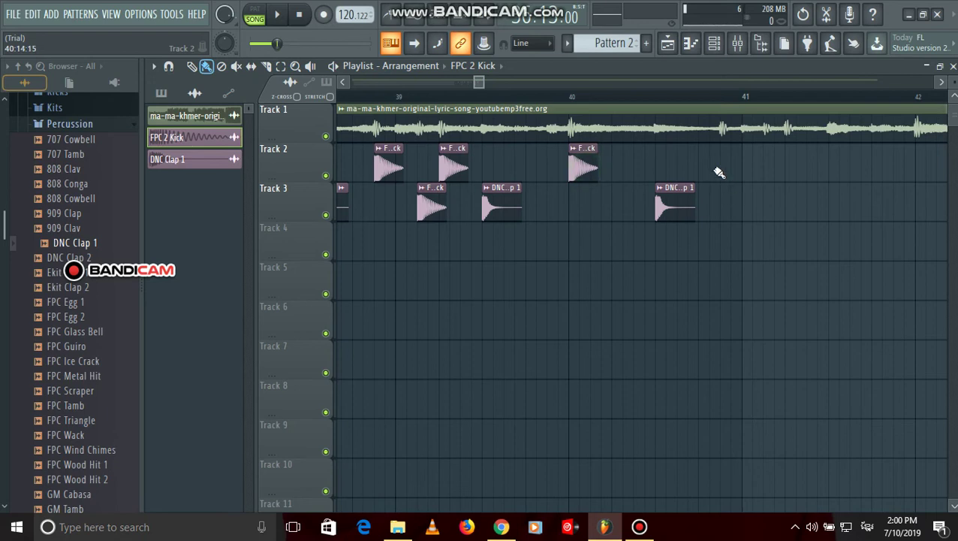
pyautogui.click(726, 153)
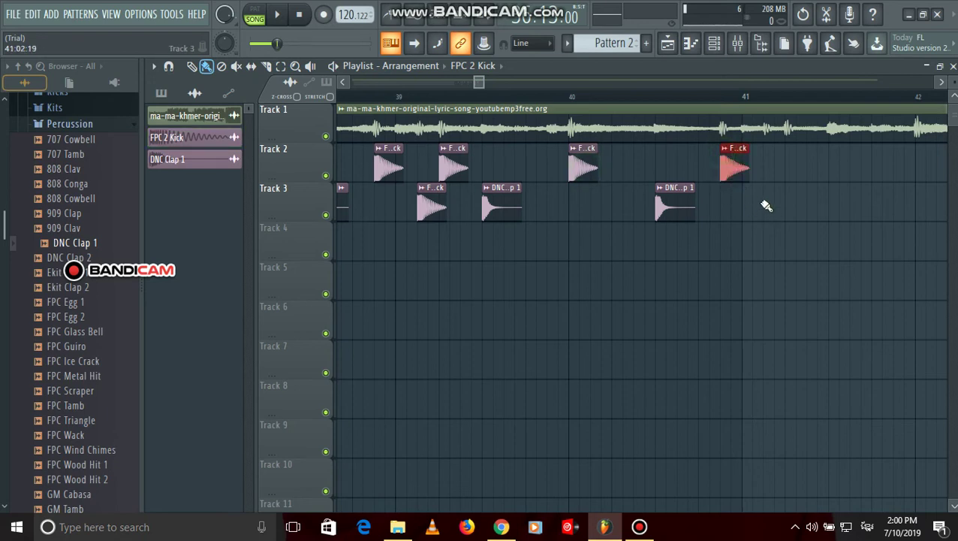
pyautogui.click(764, 206)
pyautogui.click(785, 155)
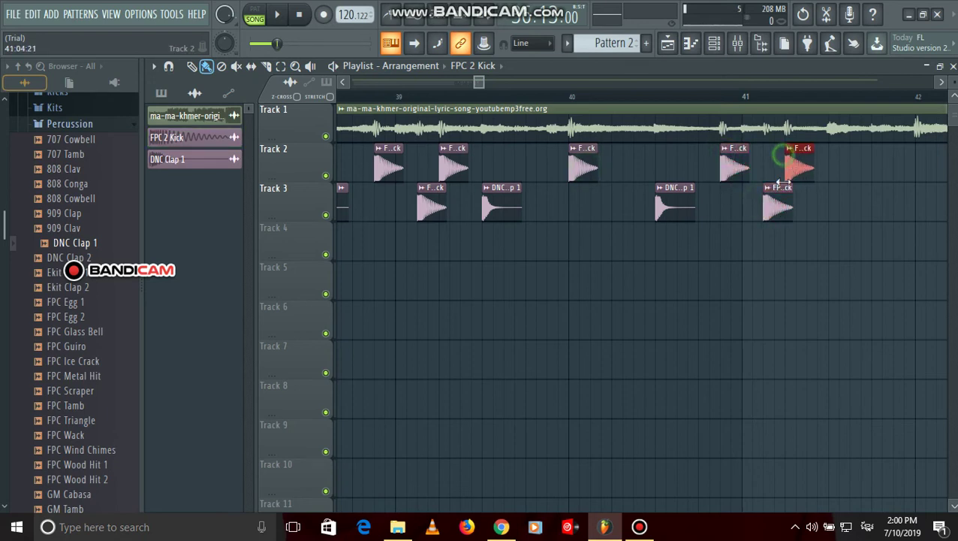
# Add DNC Clap 1 clips on Track 3 at 41:09 and 42:09, and an FPC 2 Kick on Track 2 at bar 42.
pyautogui.press('space')
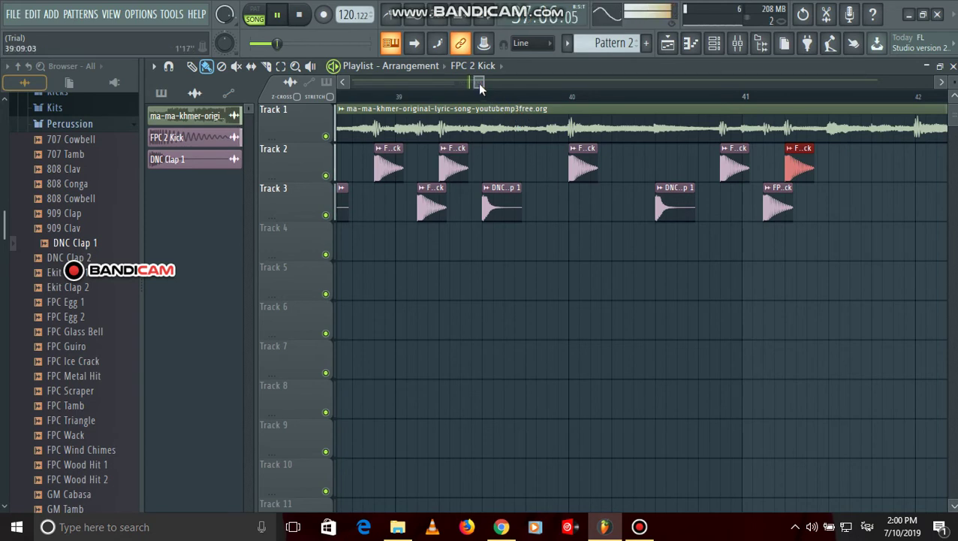
pyautogui.moveTo(477, 84); pyautogui.dragTo(485, 94)
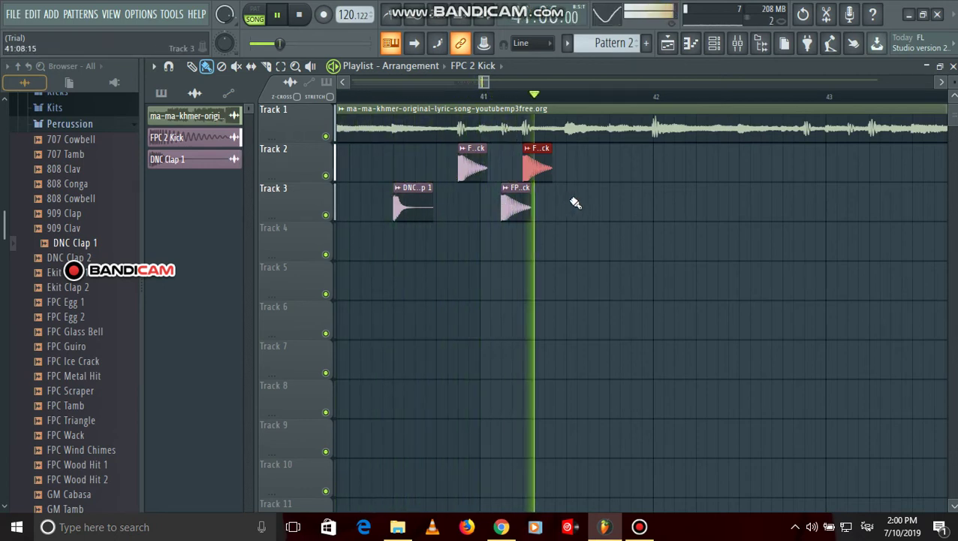
pyautogui.press('space')
pyautogui.click(429, 193)
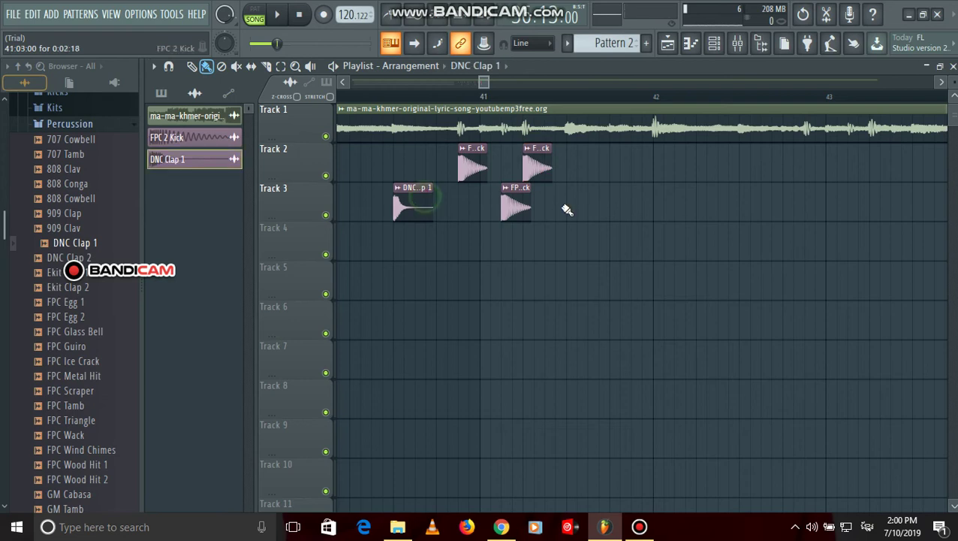
pyautogui.click(571, 217)
pyautogui.click(537, 166)
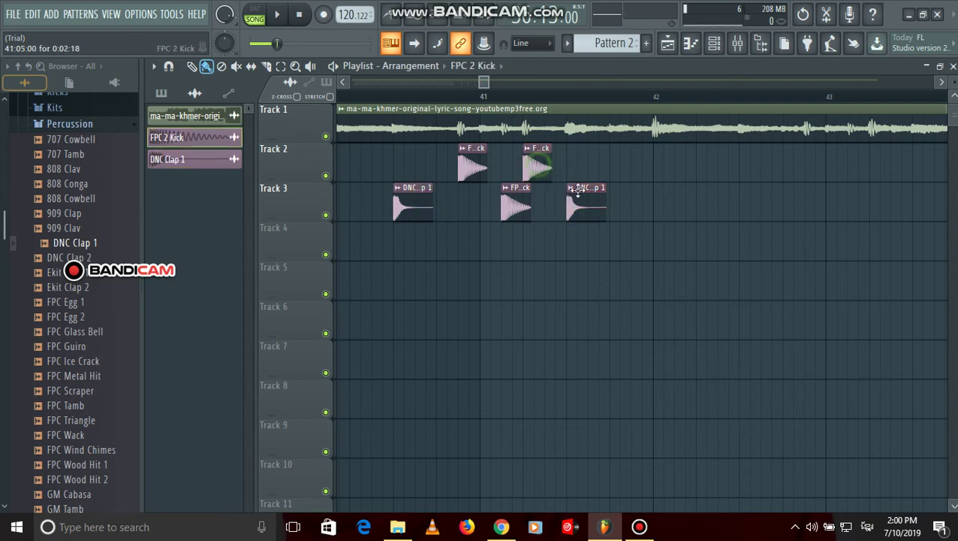
pyautogui.click(656, 172)
pyautogui.click(582, 205)
pyautogui.click(743, 213)
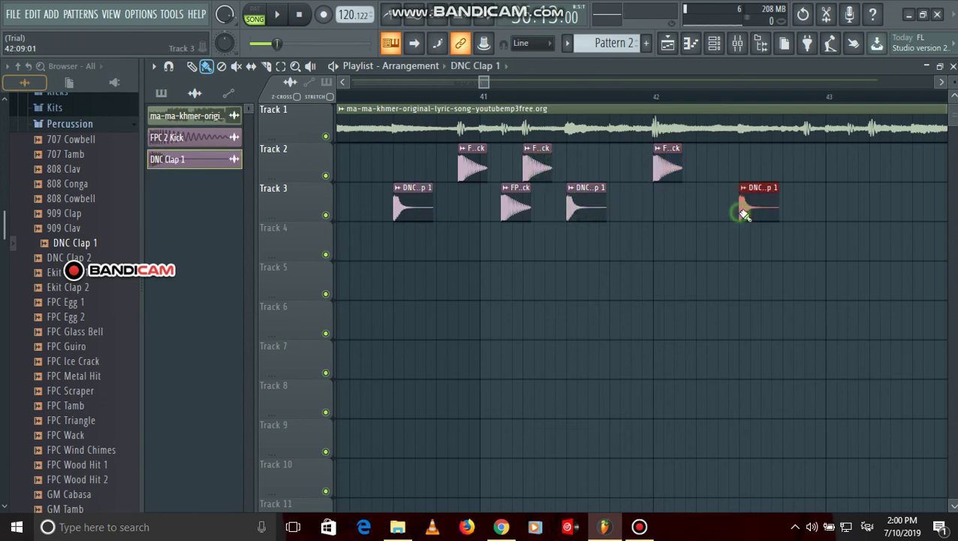
# Add FPC 2 Kick clips on Track 2 at 42:15 and 43:05, and on Track 3 at 43:03.
pyautogui.click(666, 166)
pyautogui.click(805, 152)
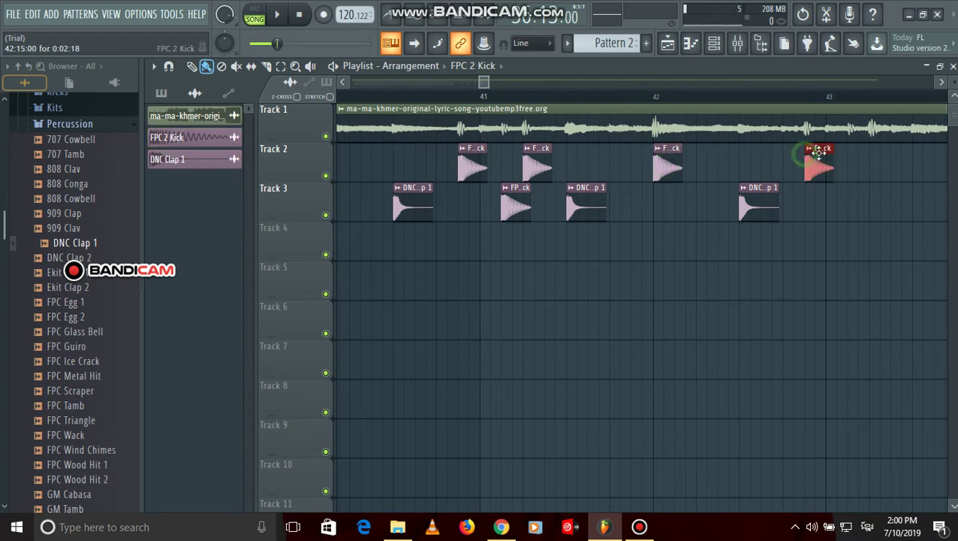
pyautogui.click(852, 208)
pyautogui.click(875, 161)
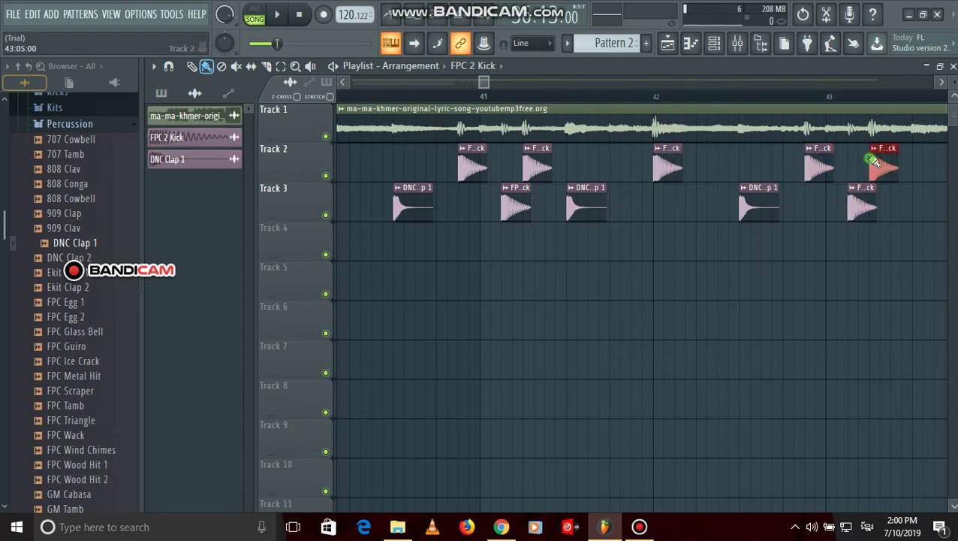
# Add DNC Clap 1 clips on Track 3 at 43:09 and 44:09, and an FPC 2 Kick on Track 2 at bar 44.
pyautogui.click(369, 96)
pyautogui.press('space')
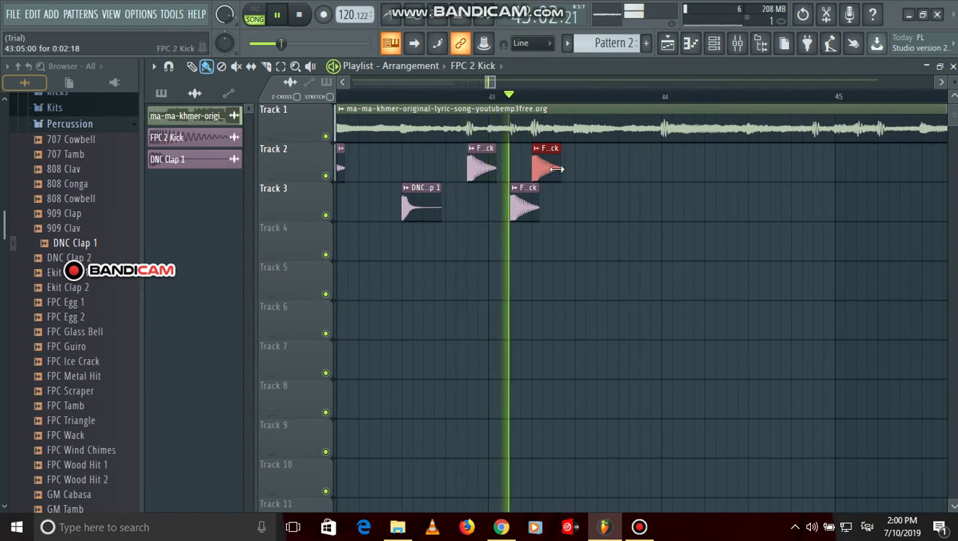
pyautogui.press('space')
pyautogui.click(447, 208)
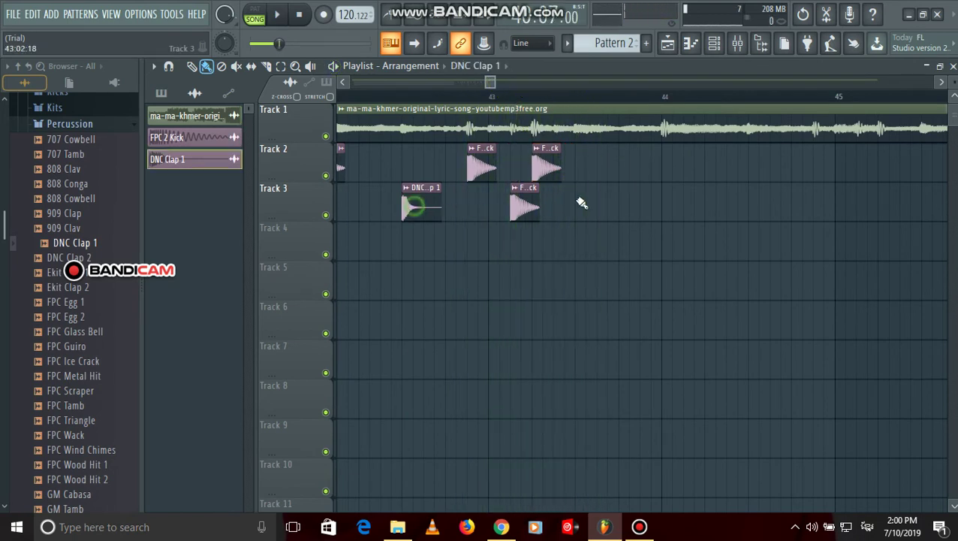
pyautogui.click(576, 207)
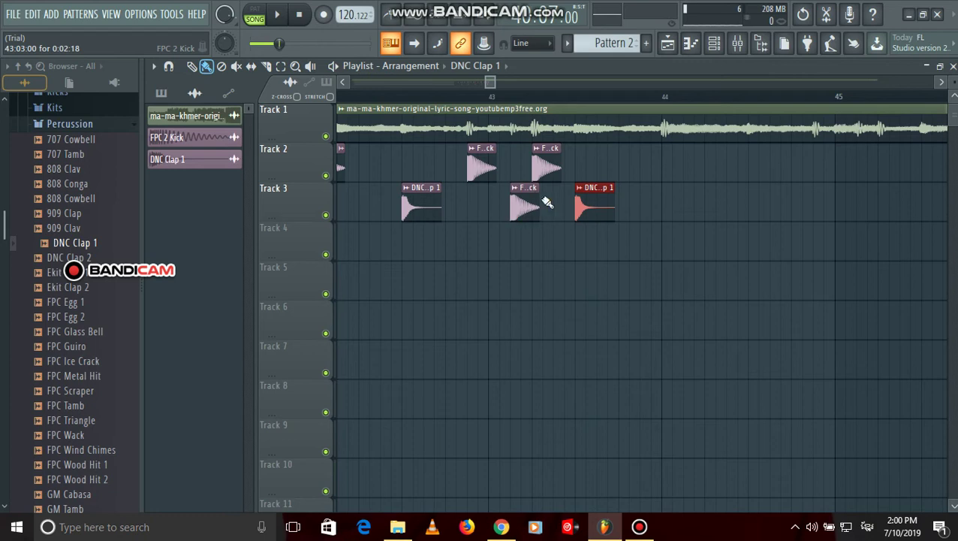
pyautogui.click(546, 165)
pyautogui.click(598, 209)
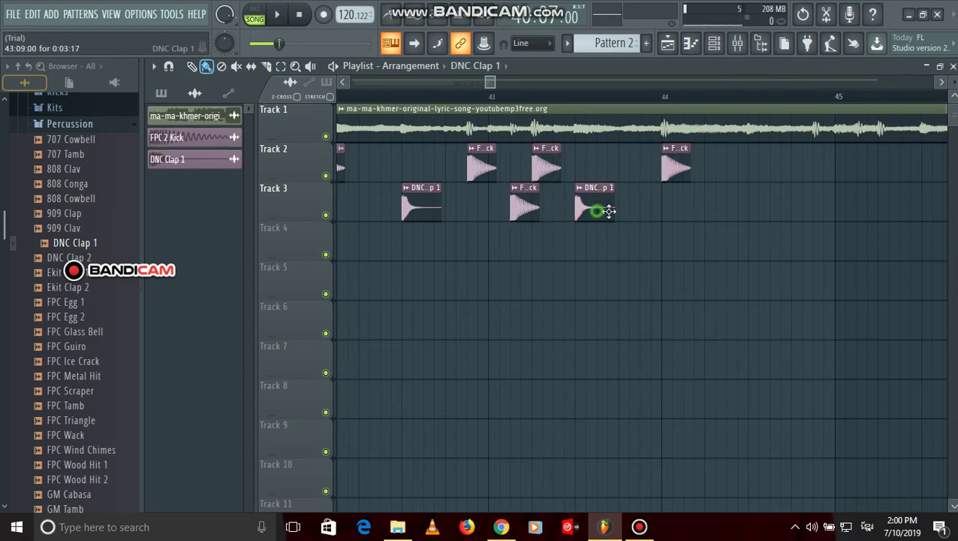
pyautogui.click(753, 209)
# Add FPC 2 Kick clips on Track 2 at 44:15 and 45:05 and Track 3 at 45:03, plus a DNC Clap 1 at 45:09.
pyautogui.click(678, 165)
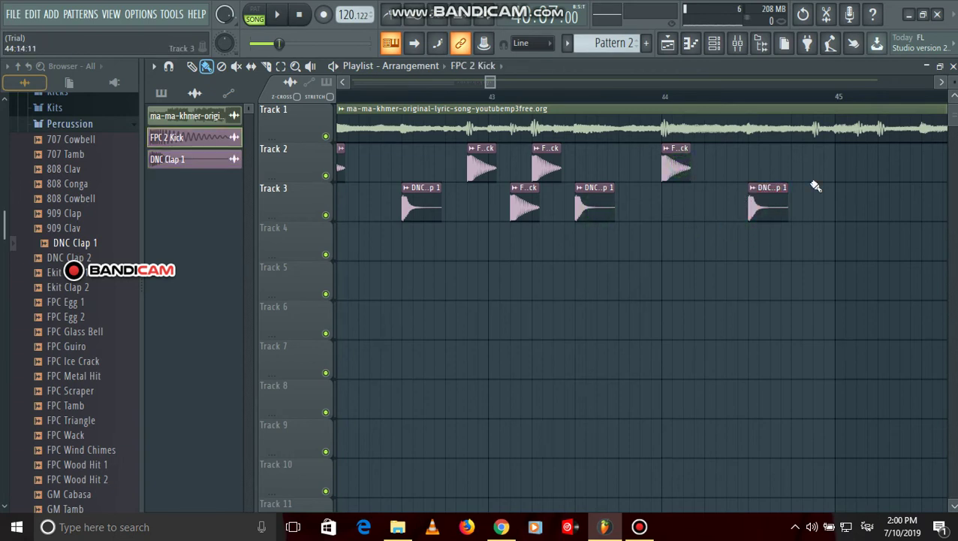
pyautogui.click(817, 158)
pyautogui.click(860, 210)
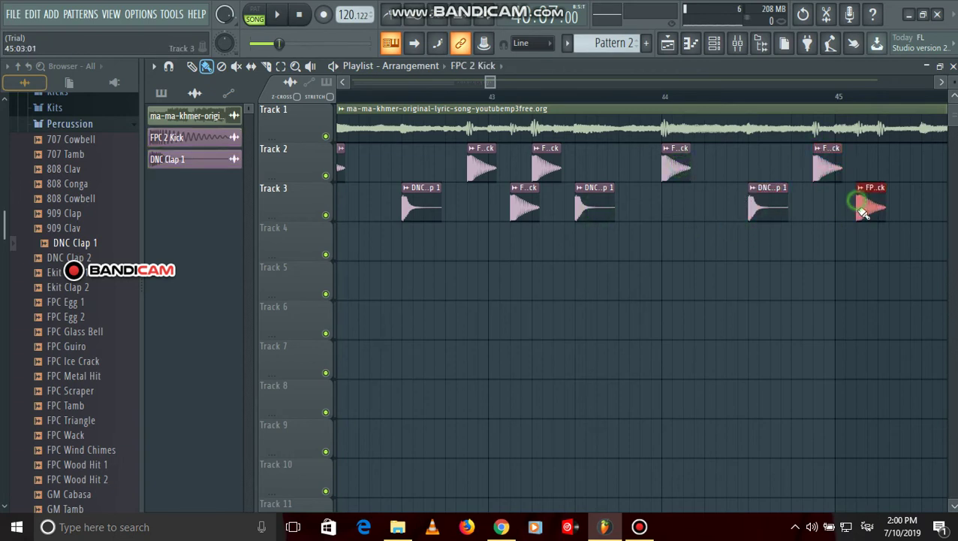
pyautogui.click(879, 161)
pyautogui.click(784, 208)
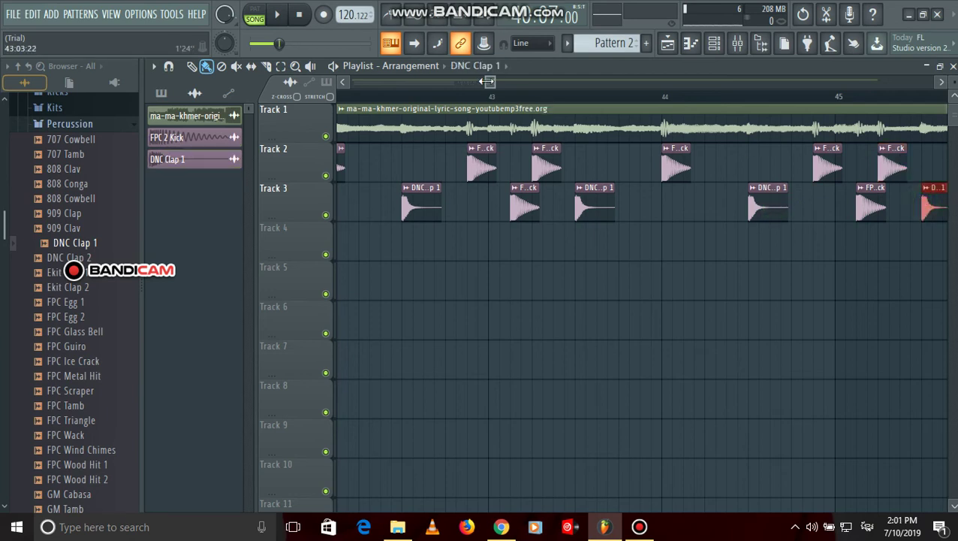
pyautogui.moveTo(489, 81); pyautogui.dragTo(499, 82)
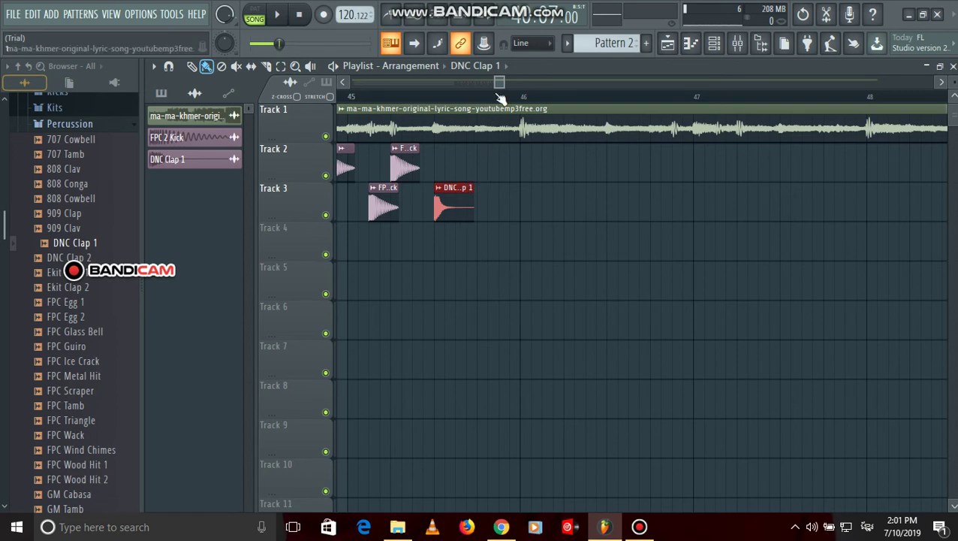
# Duplicate the kick and clap clips of bars 34 to 45 on Tracks 2 and 3 from bar 46 onward, checking the timing by playback.
pyautogui.moveTo(497, 81); pyautogui.dragTo(447, 95)
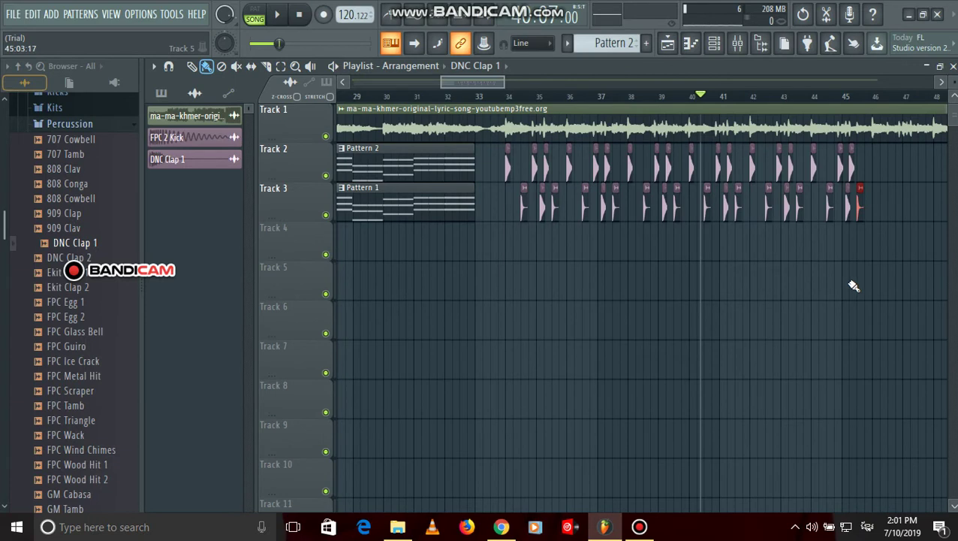
pyautogui.moveTo(872, 293); pyautogui.dragTo(490, 153)
pyautogui.moveTo(443, 84); pyautogui.dragTo(504, 85)
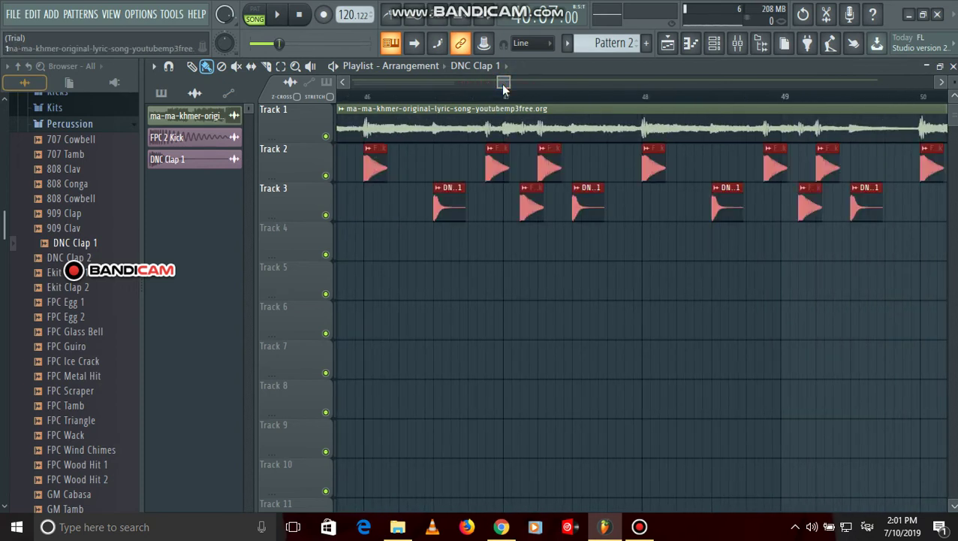
pyautogui.press('space')
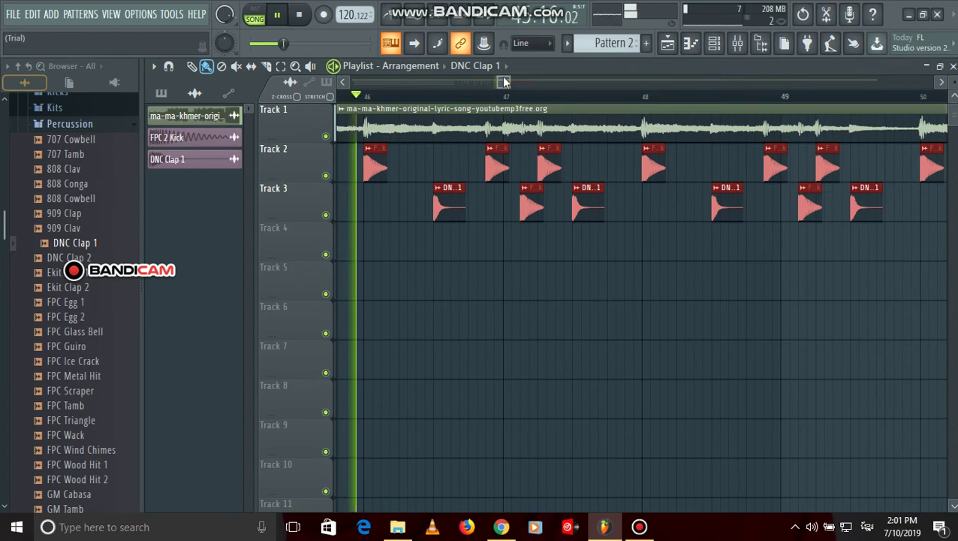
pyautogui.moveTo(504, 81)
pyautogui.mouseDown()
pyautogui.moveTo(516, 94)
pyautogui.moveTo(515, 81)
pyautogui.mouseUp()
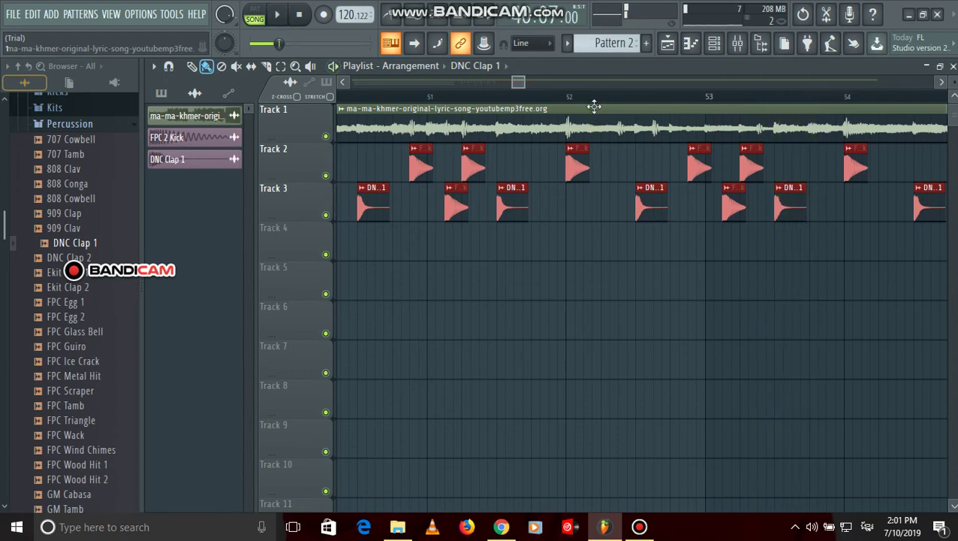
# Set the playback start at 52:04 and add DNC Clap 1 clips on Track 2 at 52:07 and Track 4 at 52:11.
pyautogui.click(592, 94)
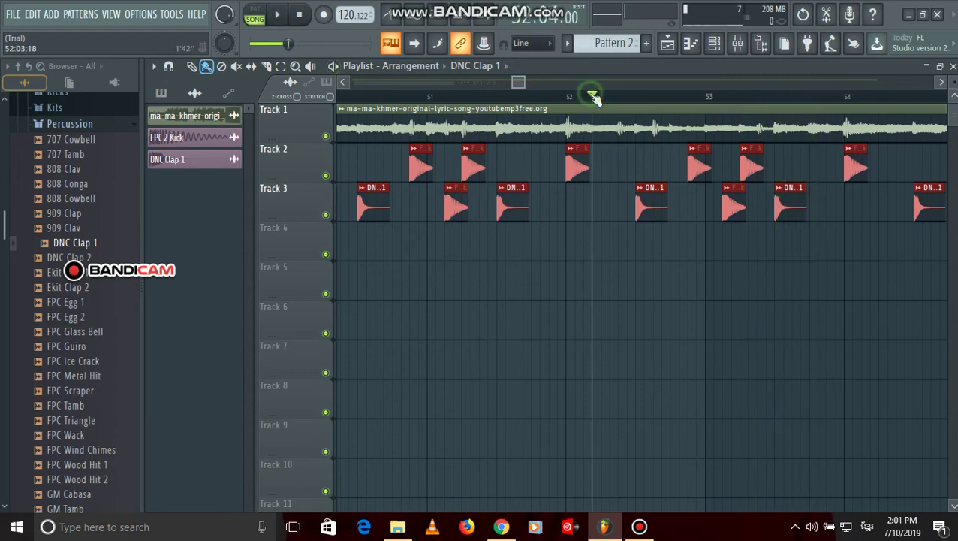
pyautogui.press('space')
pyautogui.click(623, 160)
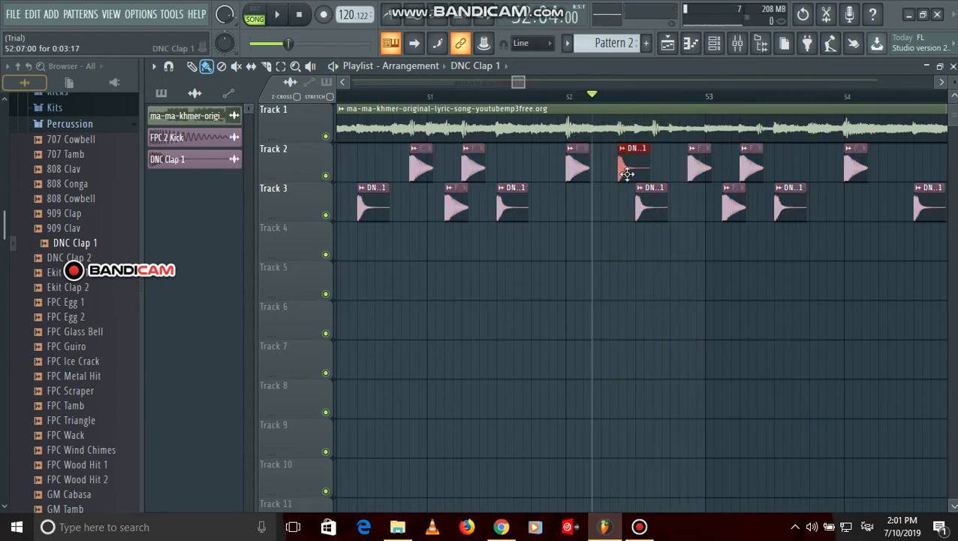
pyautogui.press('space')
pyautogui.press('space')
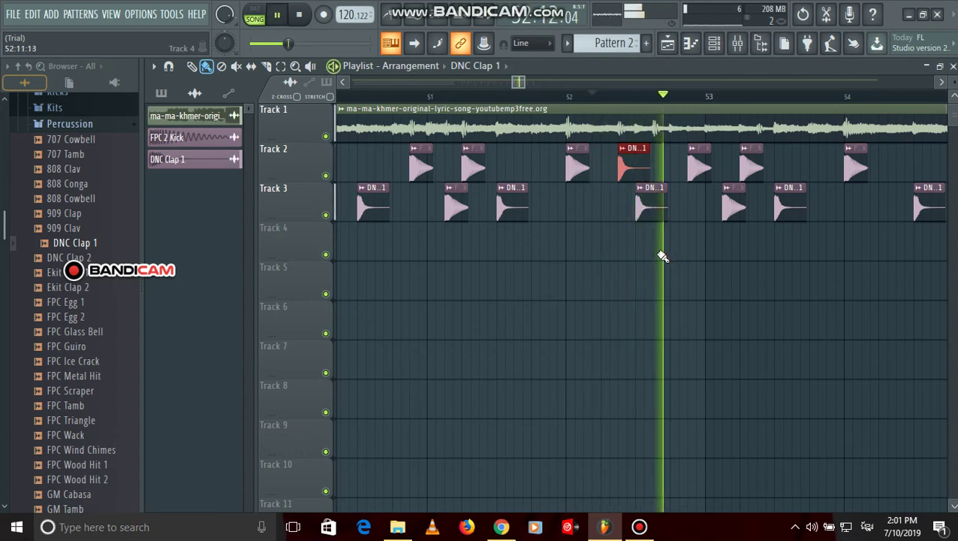
pyautogui.click(657, 253)
pyautogui.press('space')
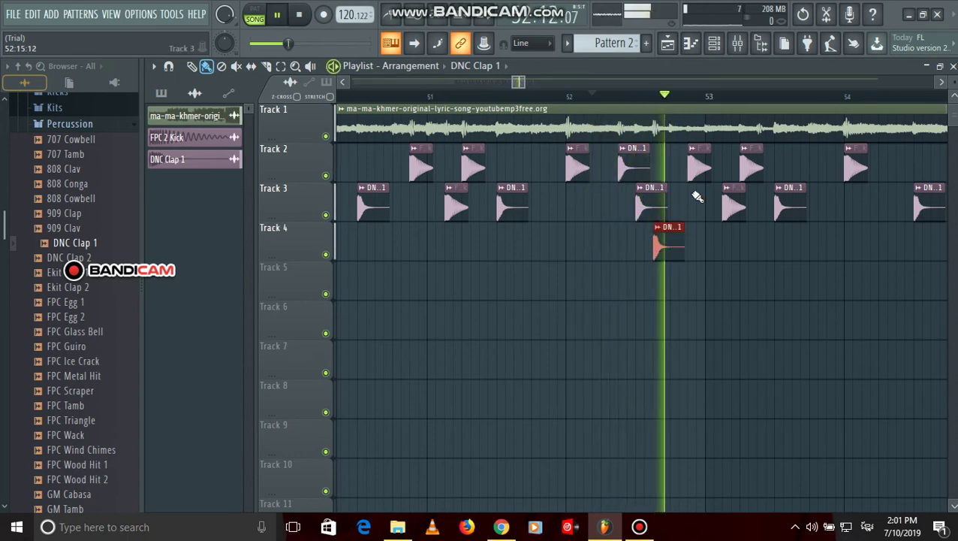
pyautogui.press('space')
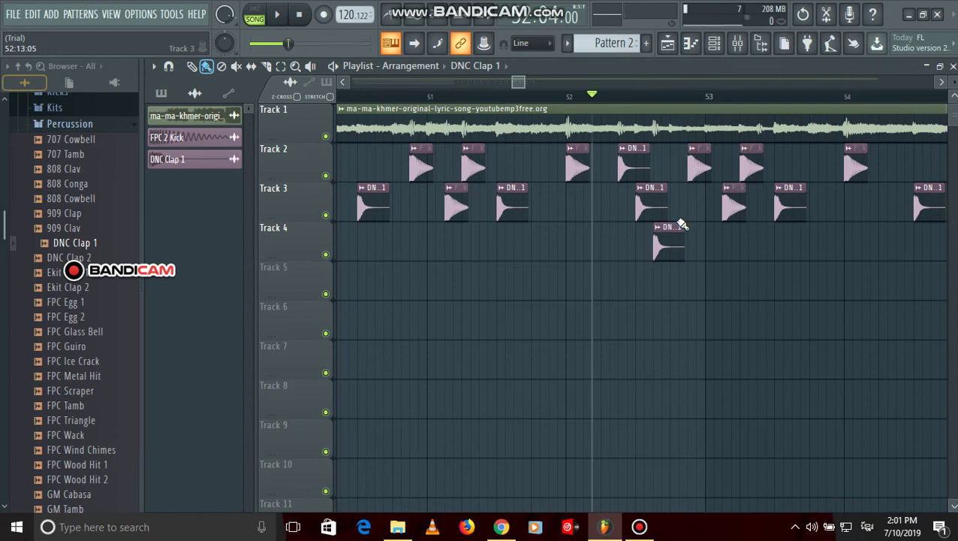
# Add another DNC Clap 1 clip on Track 2 at 52:13 and check the clap fill by playing it back.
pyautogui.click(672, 282)
pyautogui.moveTo(678, 265); pyautogui.dragTo(682, 169)
pyautogui.press('space')
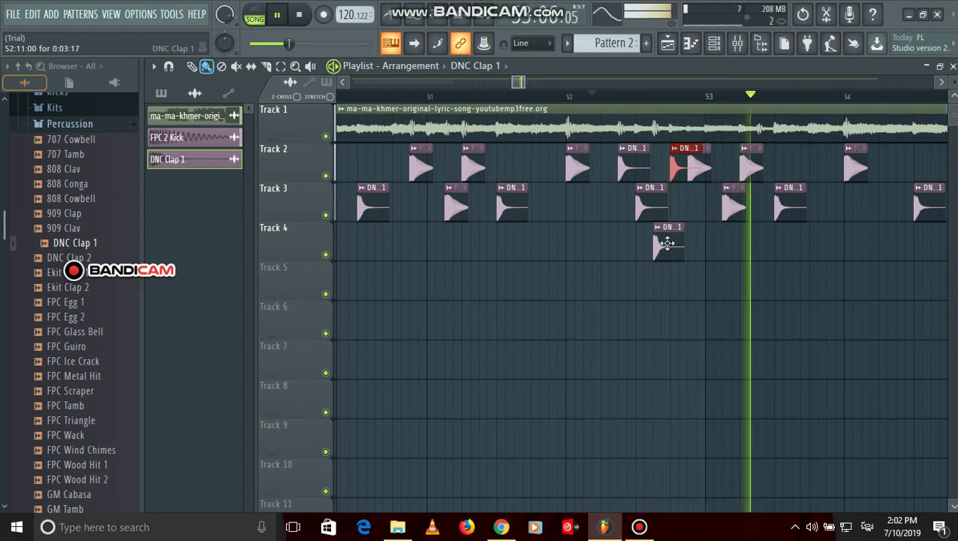
pyautogui.press('space')
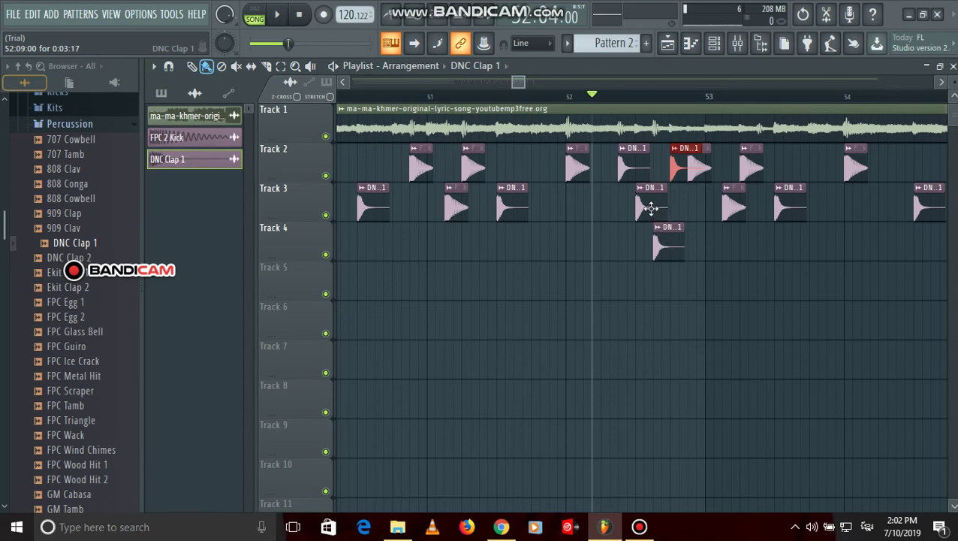
pyautogui.press('space')
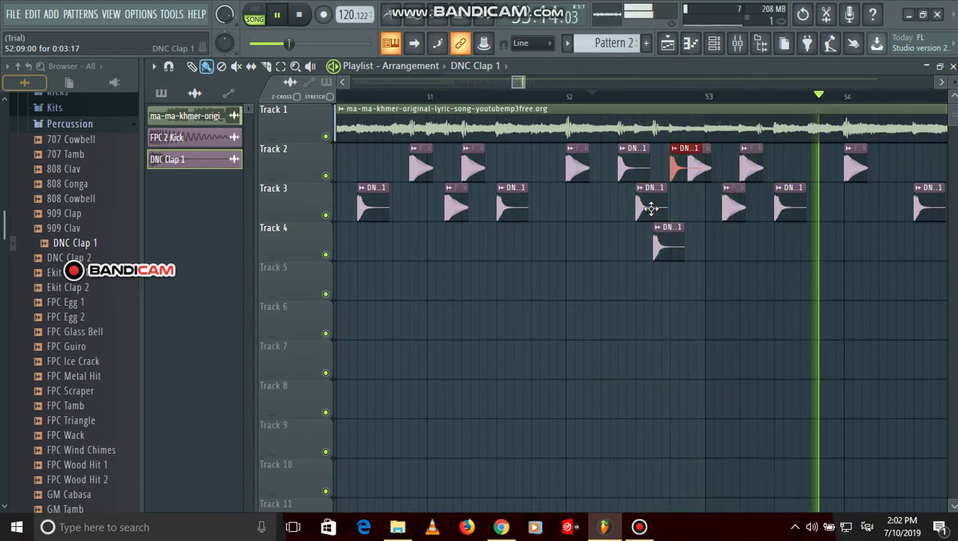
pyautogui.press('space')
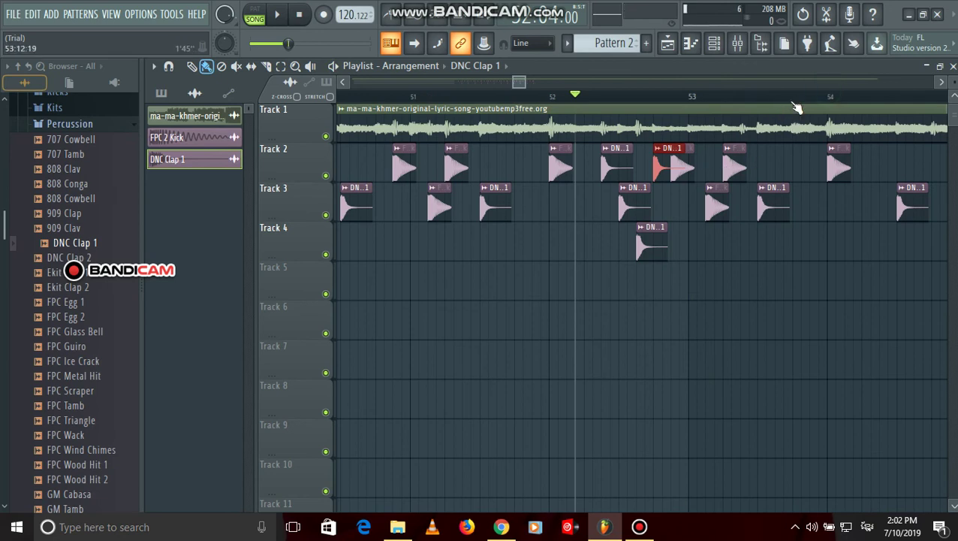
# Find crash1 09 hard among the recently used files, place it on Track 4 at bar 54, and check it by playback.
pyautogui.scroll(10, 66, 152)
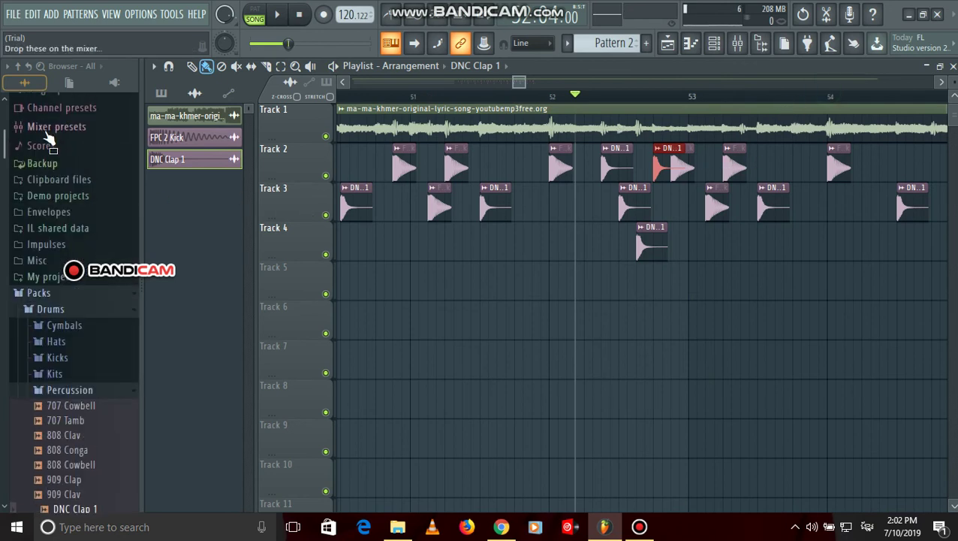
pyautogui.click(44, 125)
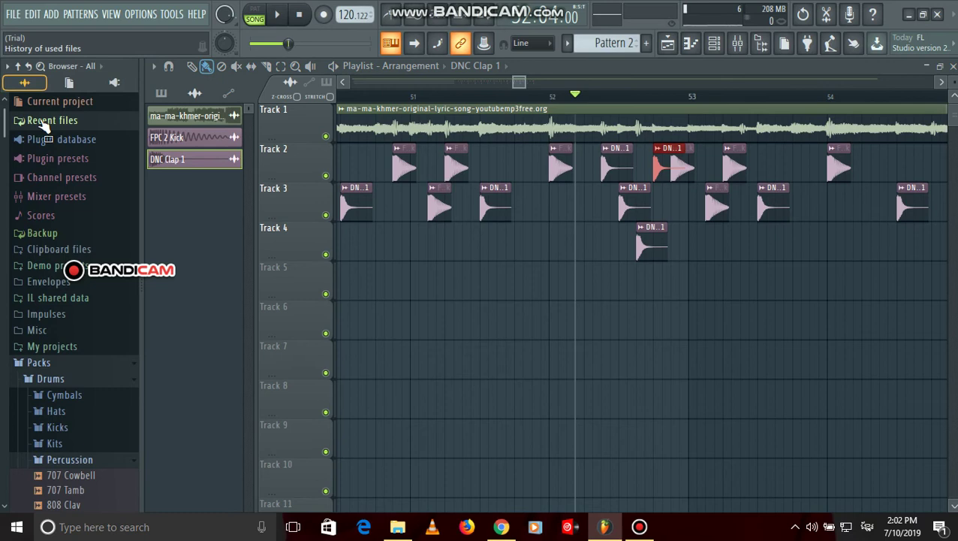
pyautogui.scroll(-6, 66, 294)
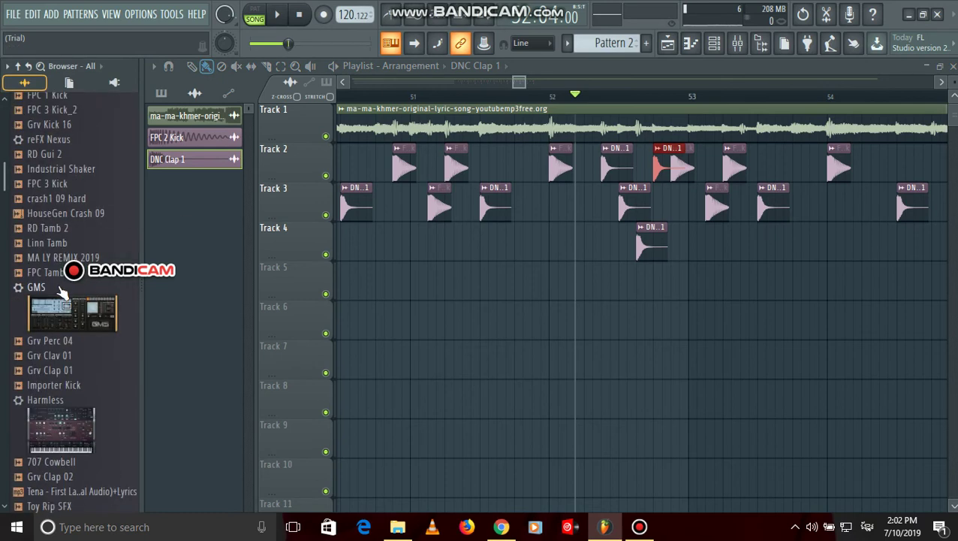
pyautogui.click(54, 214)
pyautogui.click(49, 200)
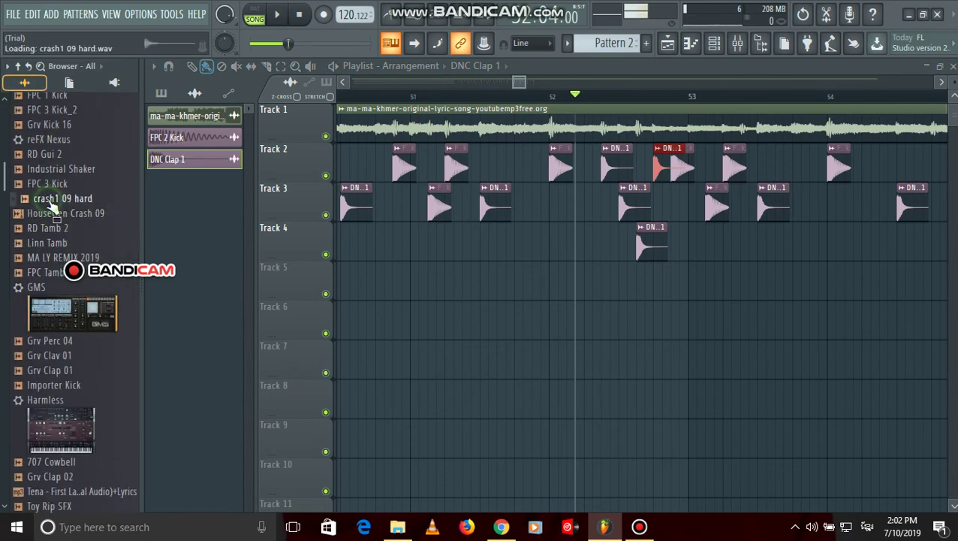
pyautogui.moveTo(46, 199); pyautogui.dragTo(879, 265)
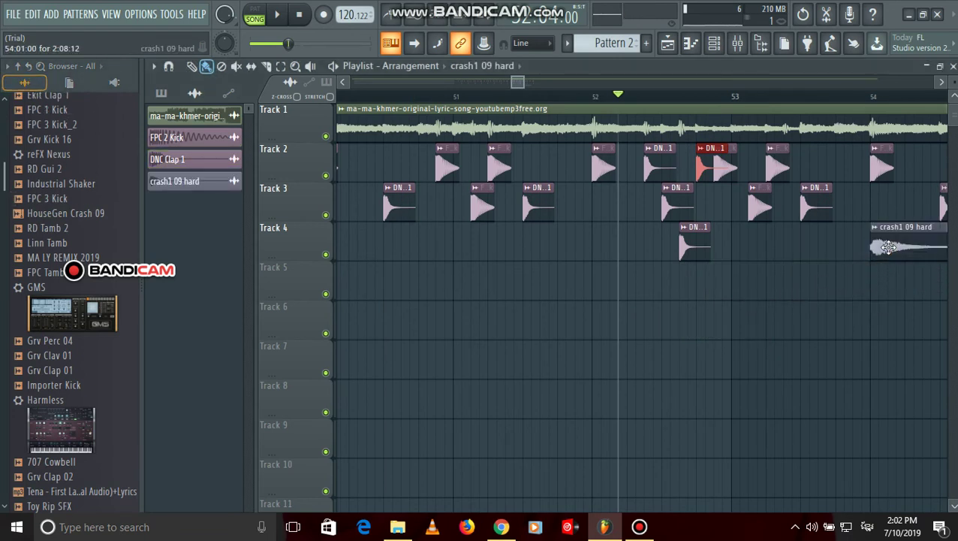
pyautogui.press('space')
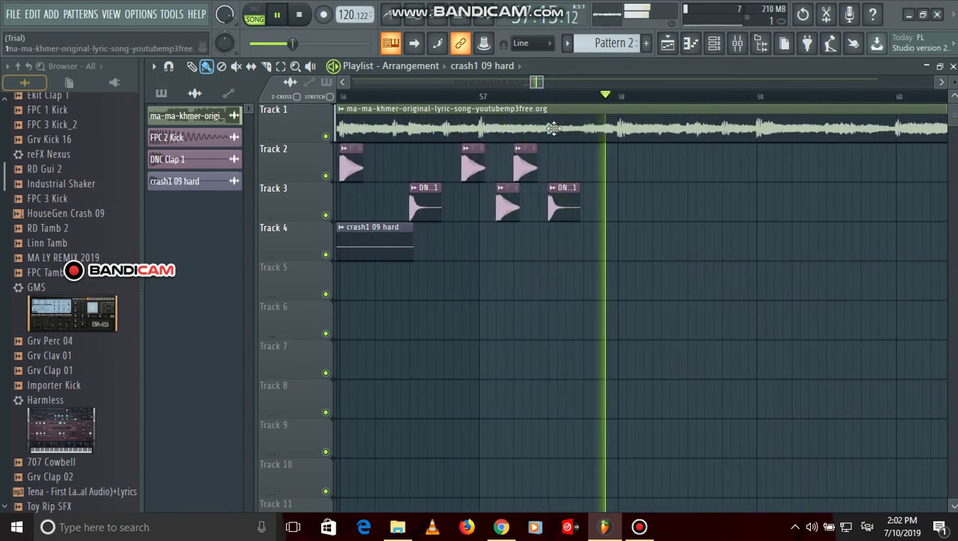
pyautogui.press('space')
# Duplicate the kick and clap clips of bars 34 to 51 on Tracks 2 and 3 from bar 58 onward, checking by playback.
pyautogui.moveTo(531, 81); pyautogui.dragTo(468, 92)
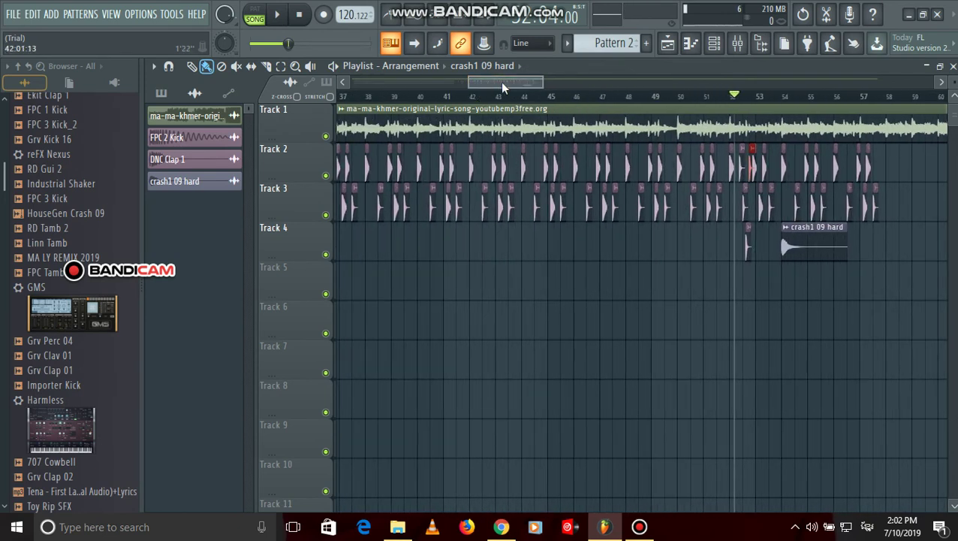
pyautogui.moveTo(537, 81); pyautogui.dragTo(490, 87)
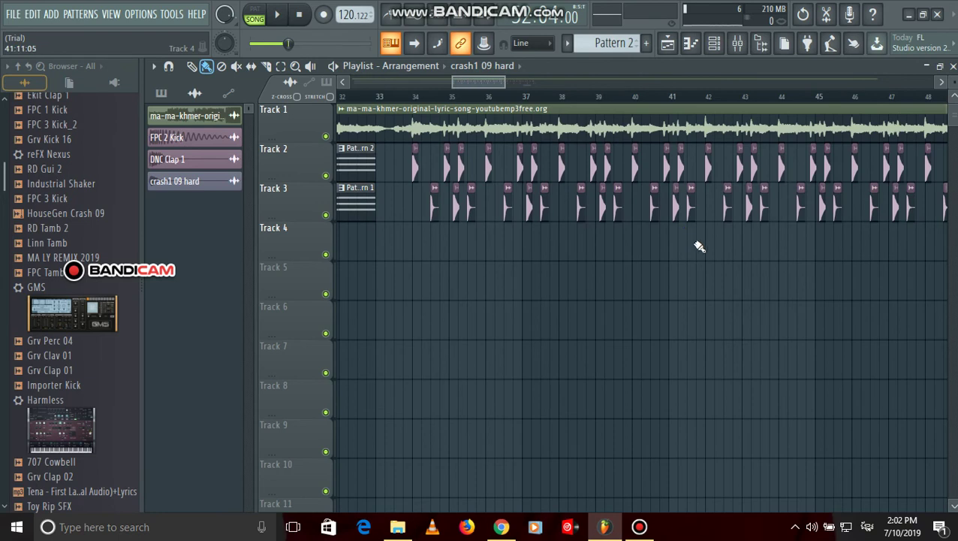
pyautogui.moveTo(697, 259); pyautogui.dragTo(408, 173)
pyautogui.moveTo(462, 86); pyautogui.dragTo(513, 120)
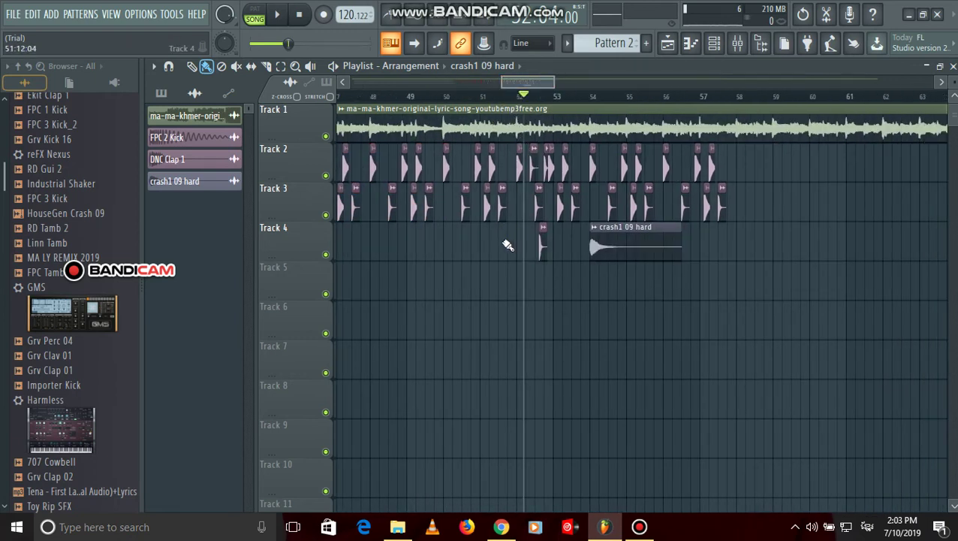
pyautogui.moveTo(499, 255); pyautogui.dragTo(536, 159)
pyautogui.moveTo(515, 158); pyautogui.dragTo(491, 161)
pyautogui.moveTo(473, 83); pyautogui.dragTo(545, 87)
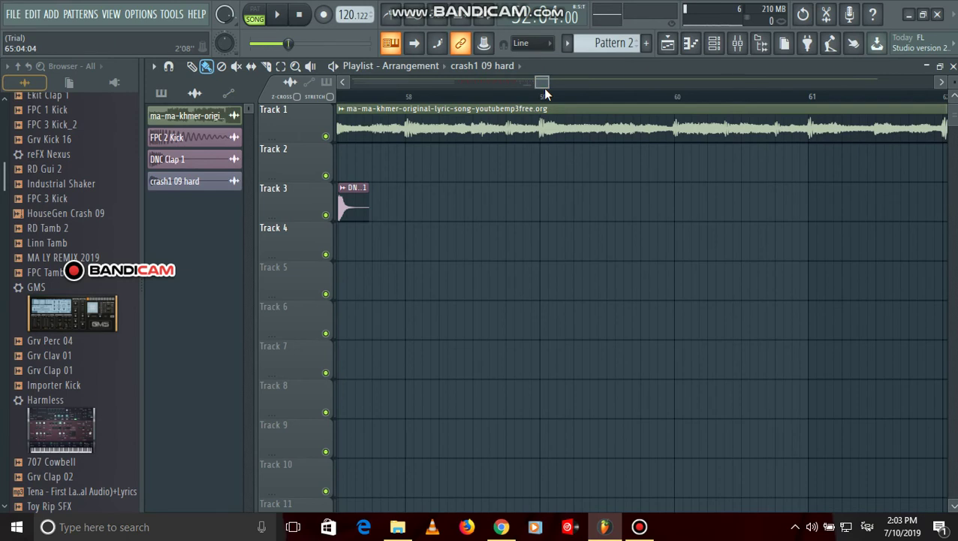
pyautogui.moveTo(402, 164); pyautogui.dragTo(534, 183)
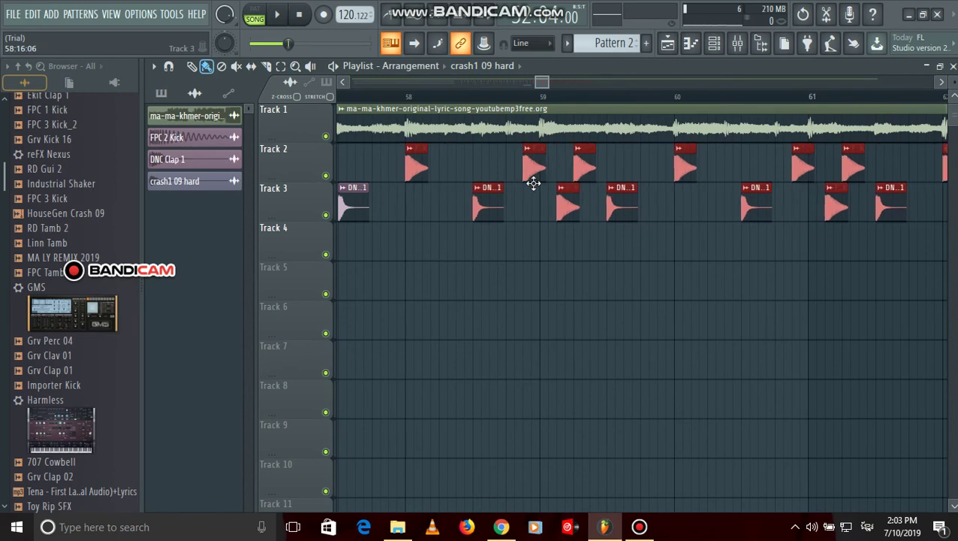
pyautogui.press('space')
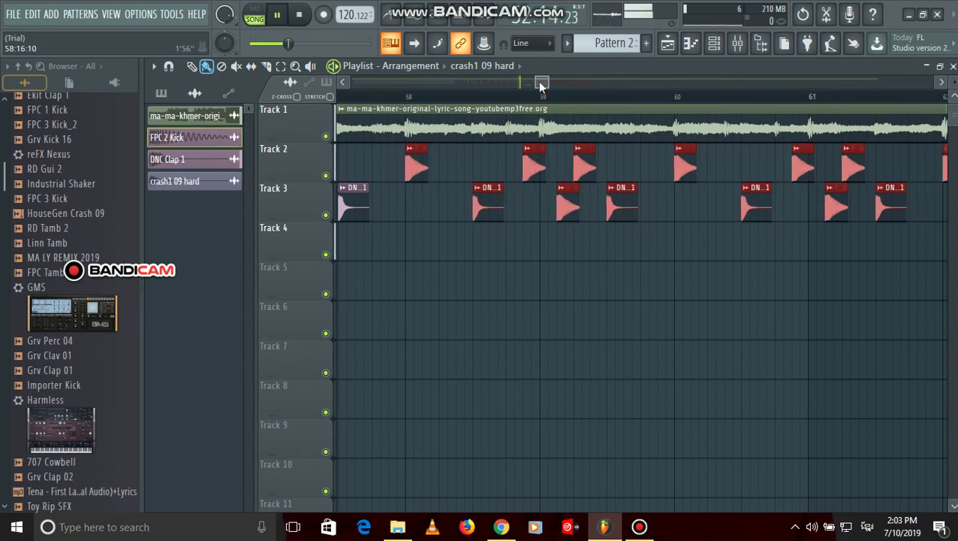
pyautogui.moveTo(537, 79); pyautogui.dragTo(402, 94)
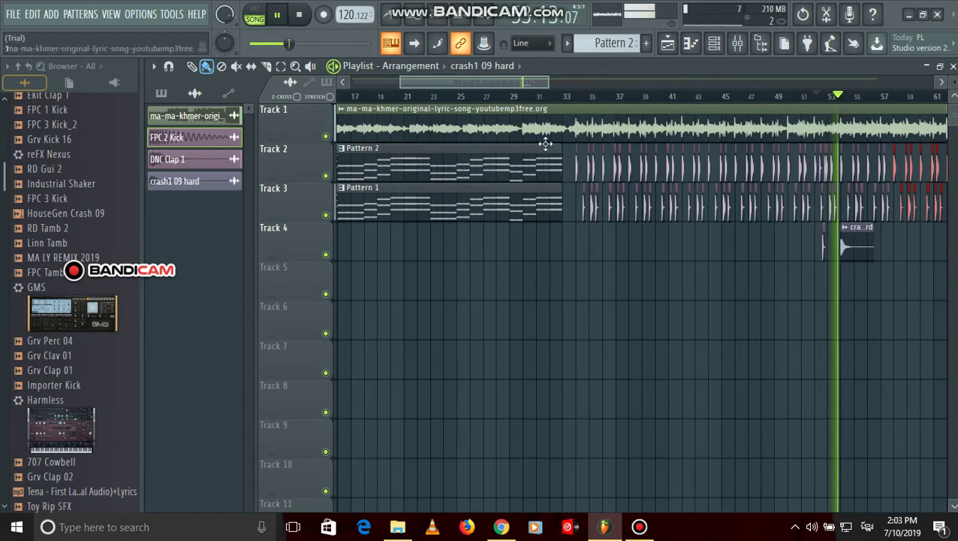
pyautogui.press('space')
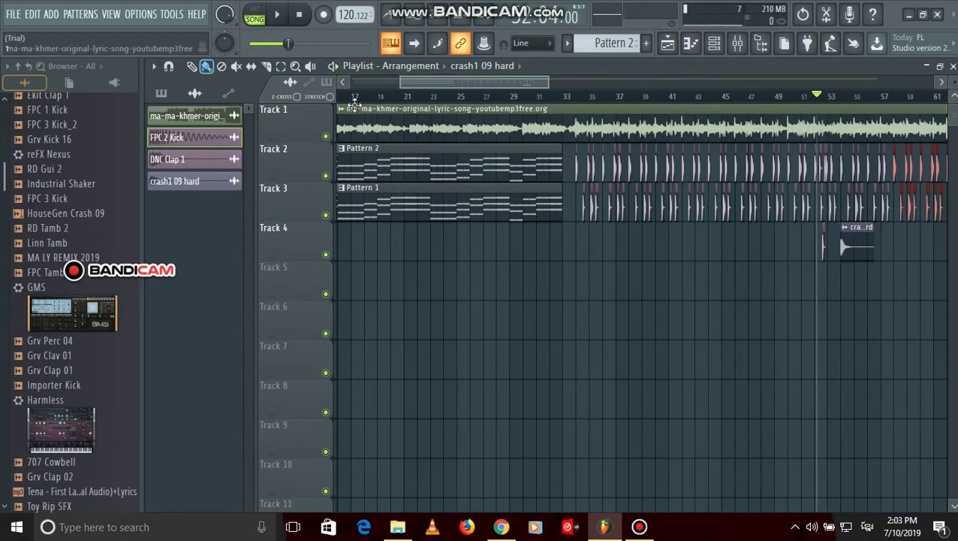
# Play the arrangement from bar 1 and bring the whole drum section into view.
pyautogui.moveTo(353, 100); pyautogui.dragTo(336, 103)
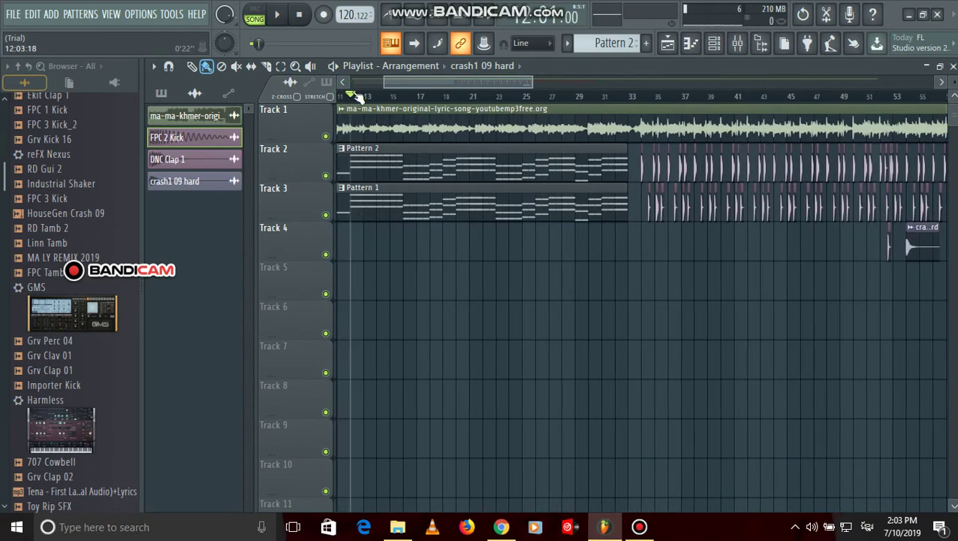
pyautogui.moveTo(386, 78); pyautogui.dragTo(351, 81)
pyautogui.click(337, 97)
pyautogui.press('space')
pyautogui.moveTo(534, 75); pyautogui.dragTo(690, 76)
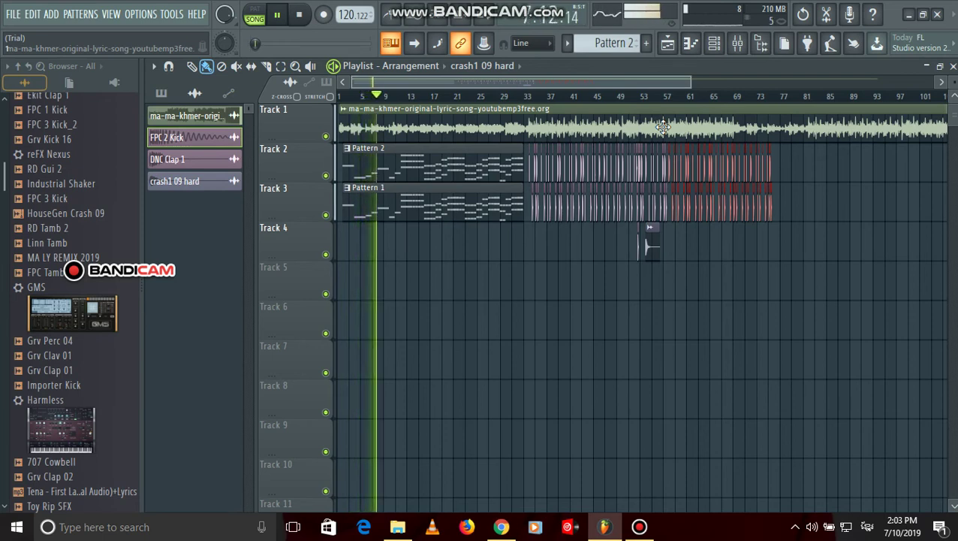
# Add the HouseGen Crash 09 sample, reverse it, and position the clip on Track 4 at 31:13, leading into bar 34.
pyautogui.moveTo(680, 81); pyautogui.dragTo(468, 140)
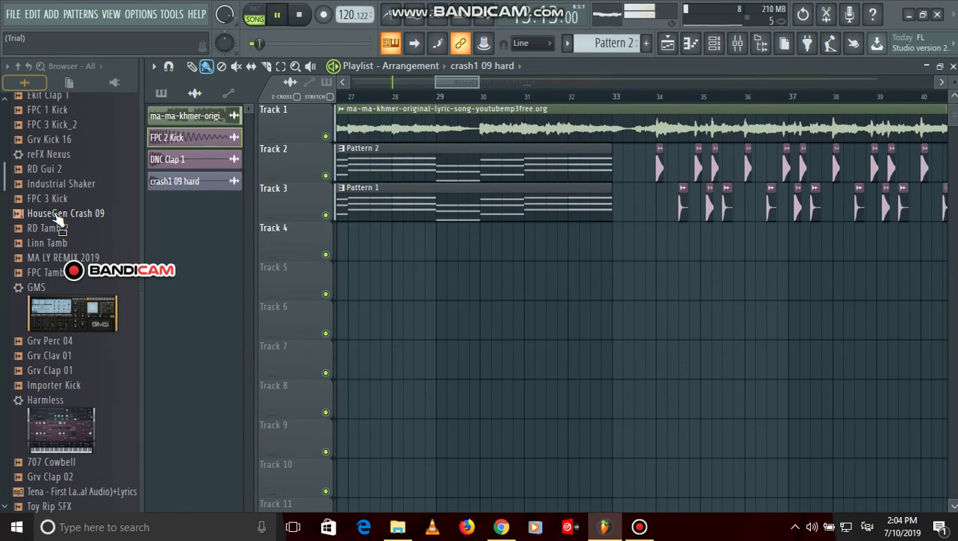
pyautogui.moveTo(56, 215); pyautogui.dragTo(335, 275)
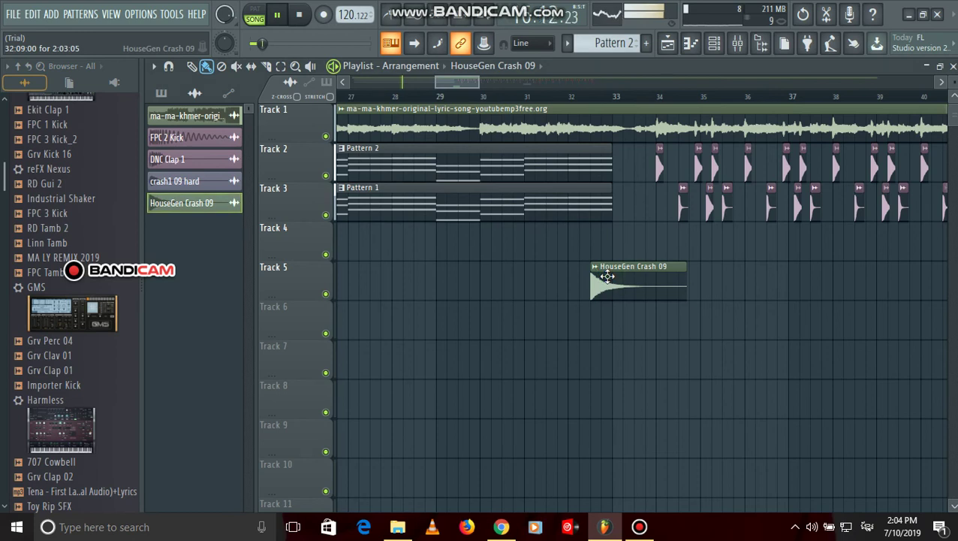
pyautogui.doubleClick(607, 276)
pyautogui.click(436, 367)
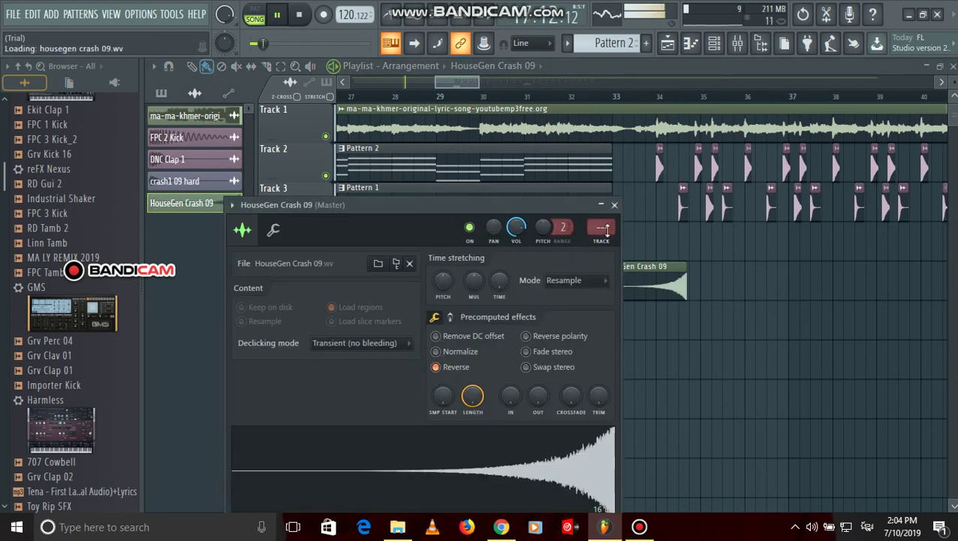
pyautogui.click(615, 206)
pyautogui.moveTo(648, 282); pyautogui.dragTo(632, 236)
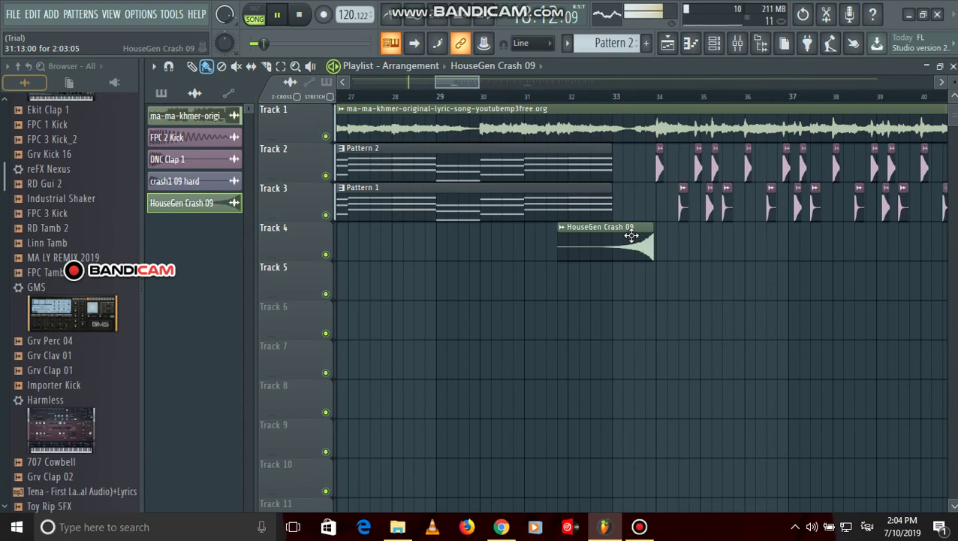
# With snapping set to none, nudge the reversed crash to start at 31:14:01 so it ends at bar 34, and restore Line snapping.
pyautogui.moveTo(435, 84); pyautogui.dragTo(455, 100)
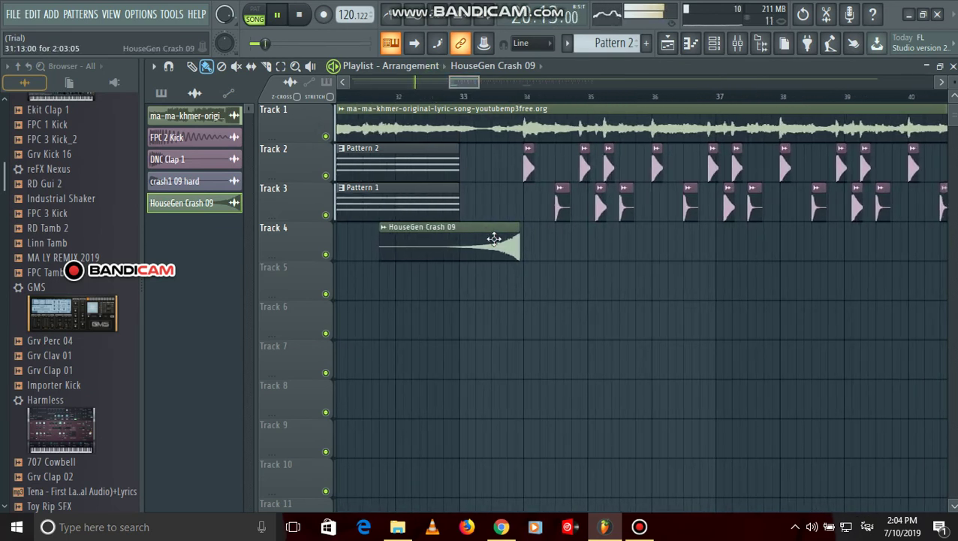
pyautogui.click(526, 43)
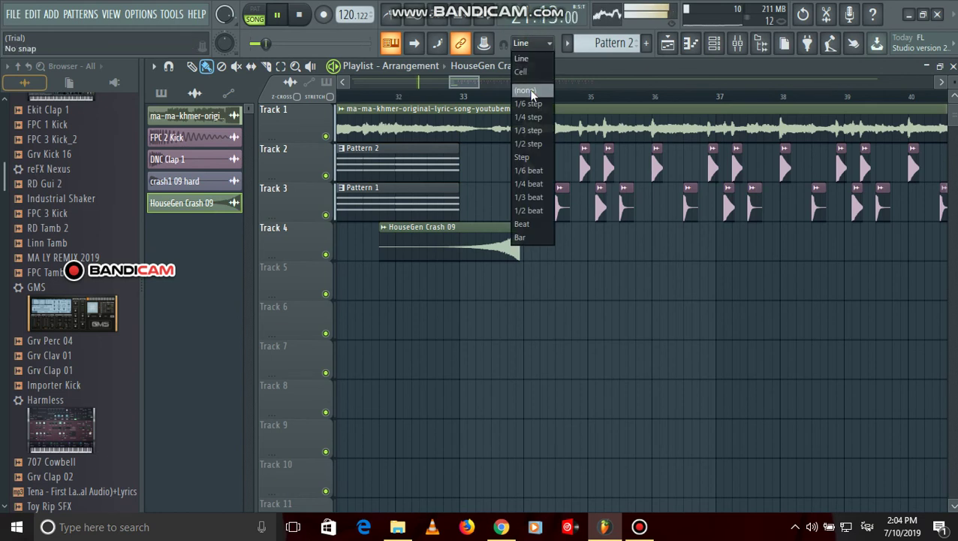
pyautogui.click(526, 91)
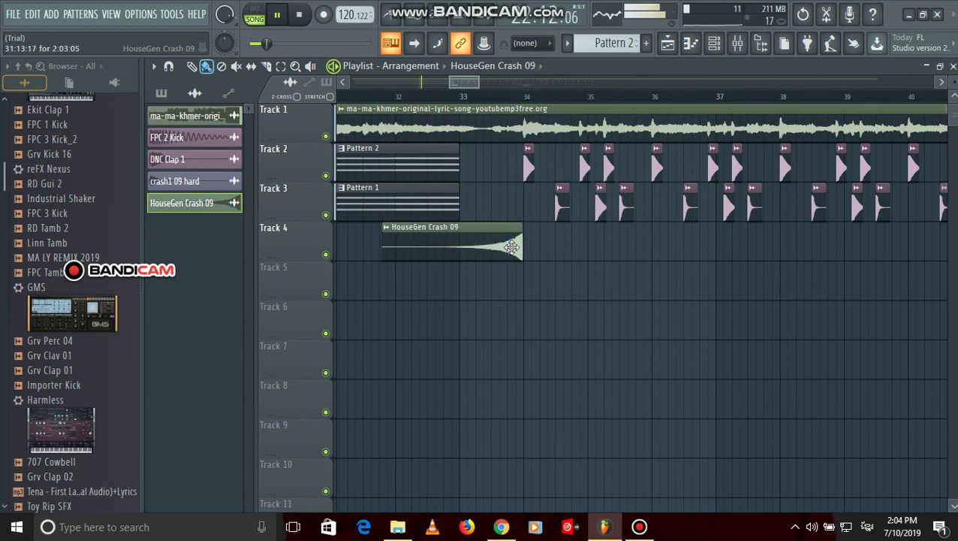
pyautogui.click(525, 42)
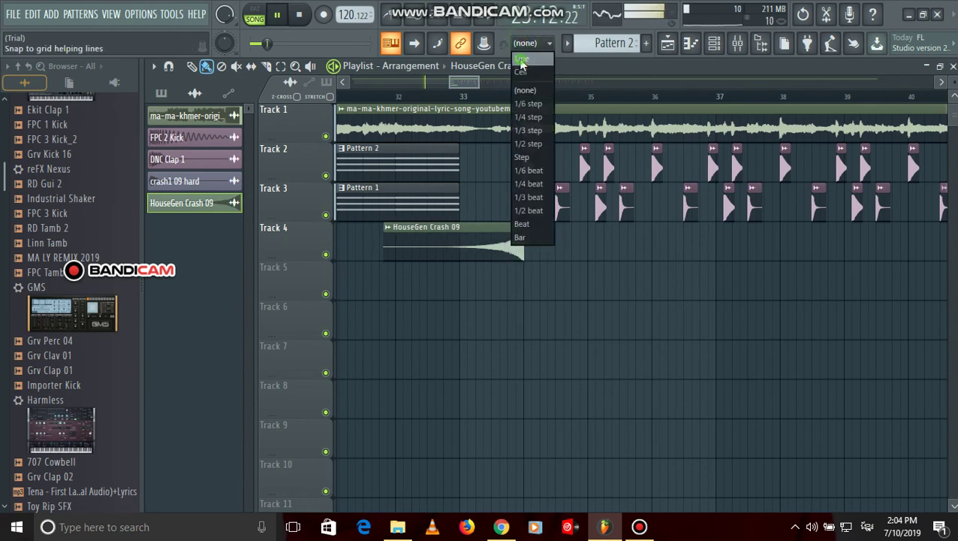
pyautogui.click(526, 64)
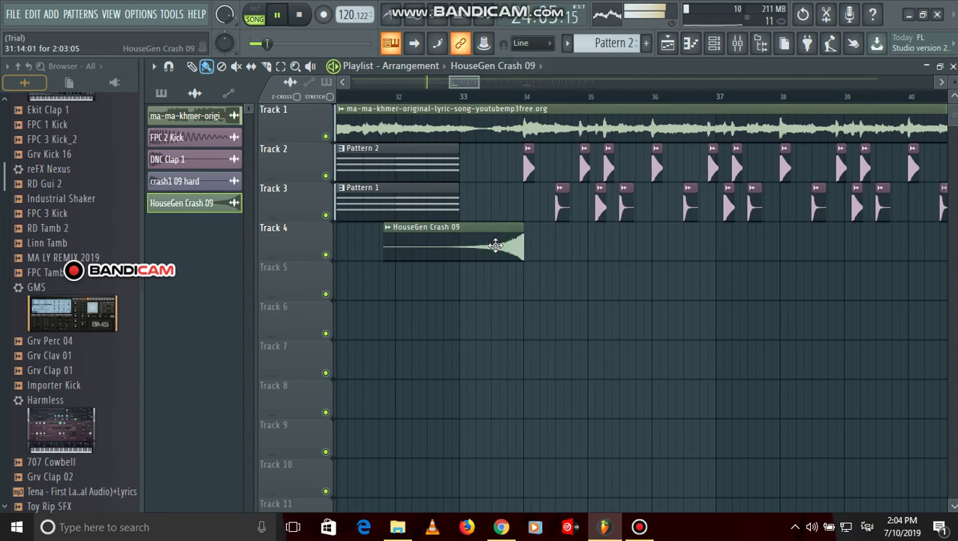
# Lower the reversed HouseGen Crash 09 sample's volume to about 62%.
pyautogui.doubleClick(496, 245)
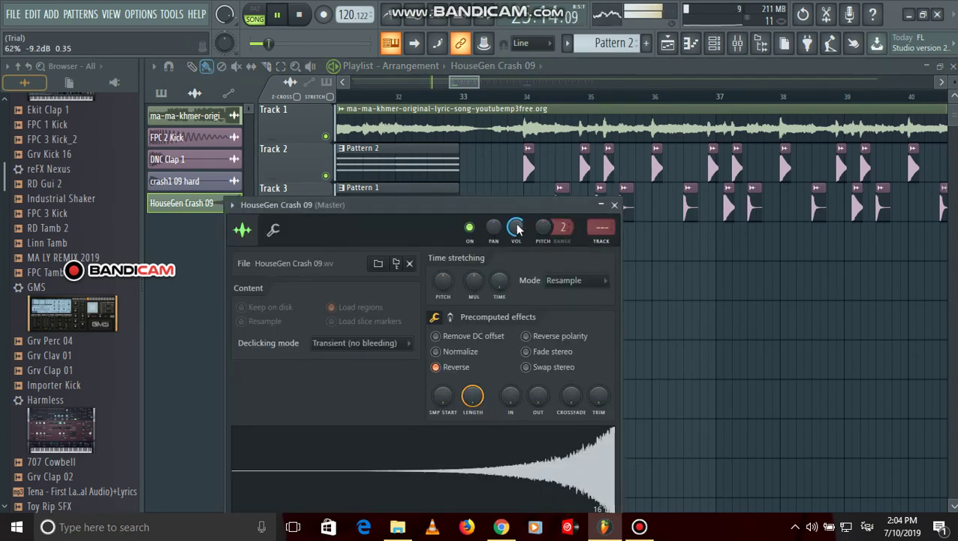
pyautogui.click(614, 205)
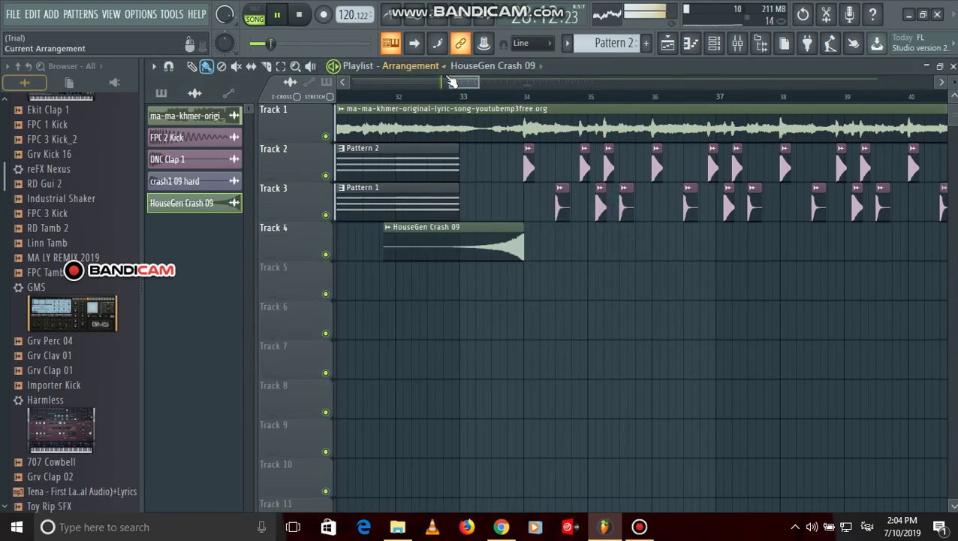
# Listen to the arrangement through the end of the extended drum beat, and save the project.
pyautogui.moveTo(444, 81); pyautogui.dragTo(349, 83)
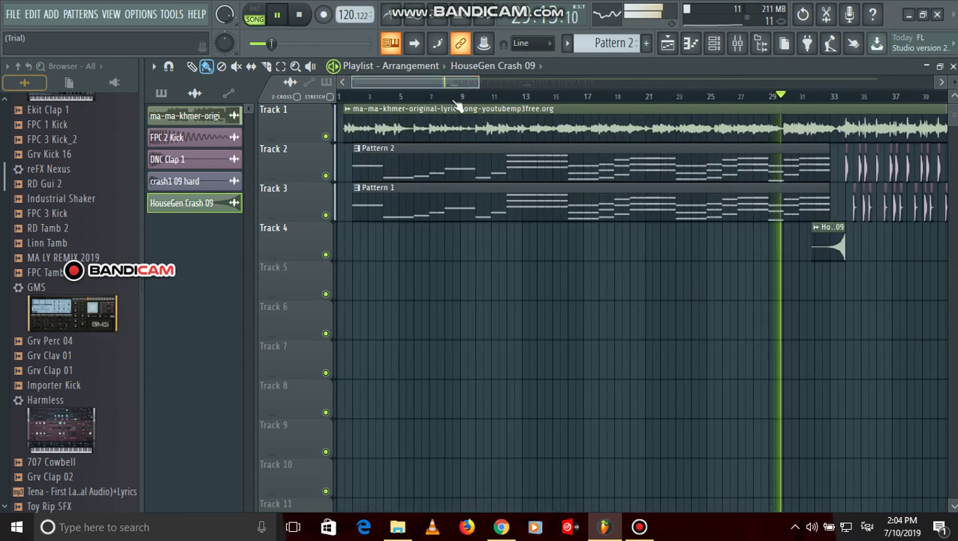
pyautogui.moveTo(473, 88); pyautogui.dragTo(757, 134)
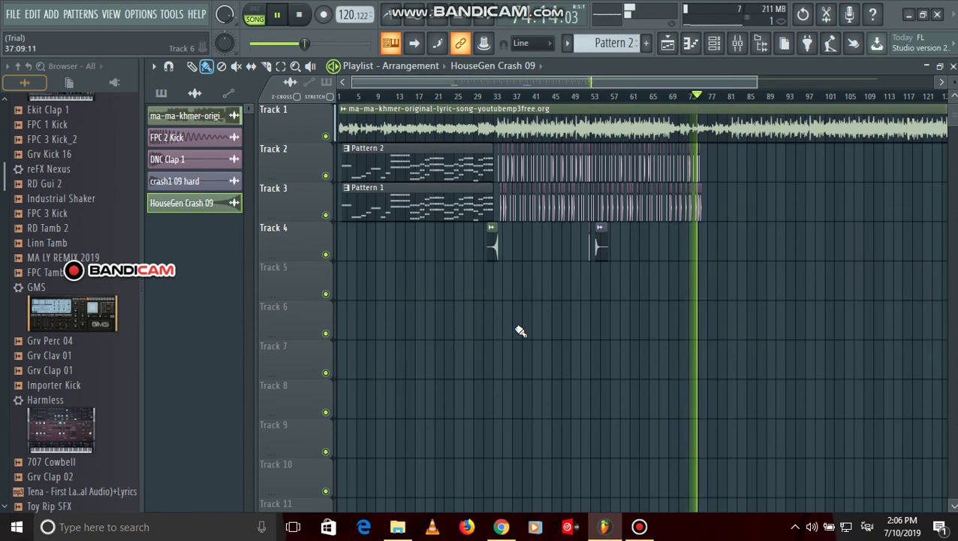
pyautogui.hotkey('ctrl', 's')
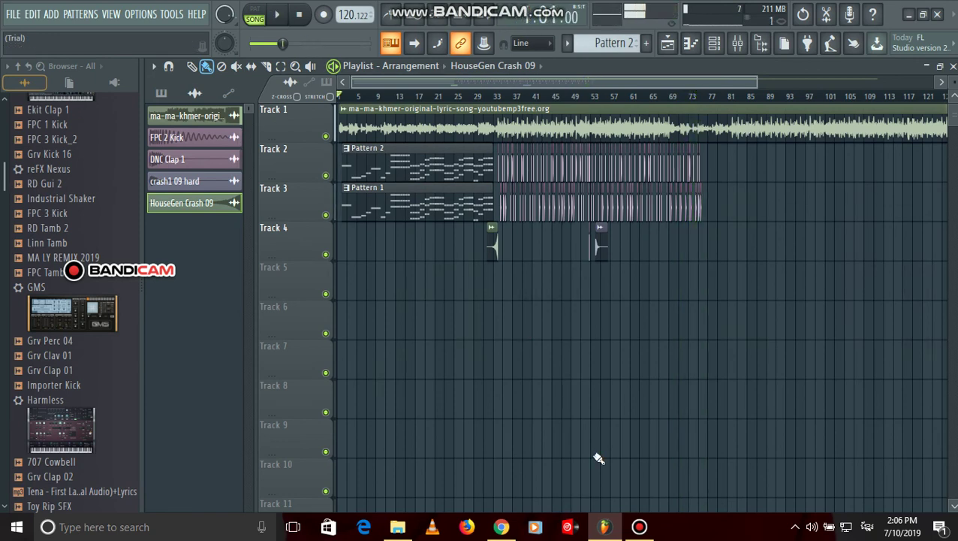